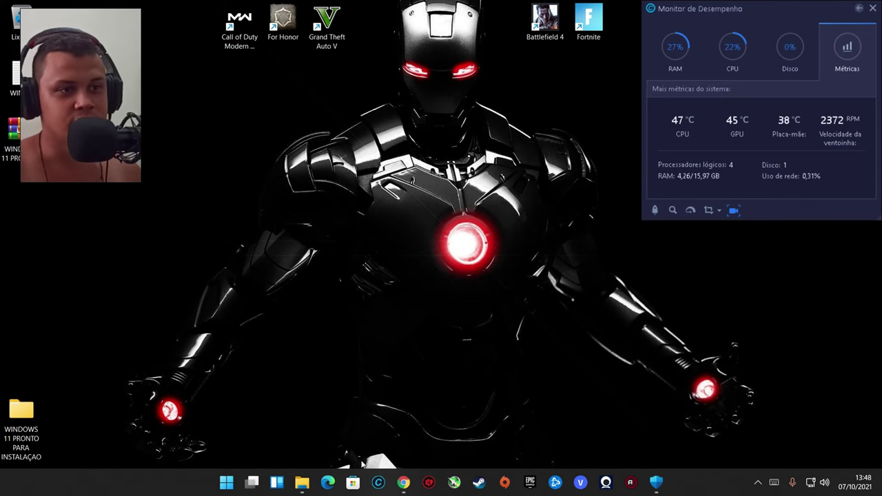
Step: Switch to Chrome and request the Windows 11 disk image (ISO) on Microsoft's Windows 11 download page
left_click(403, 420)
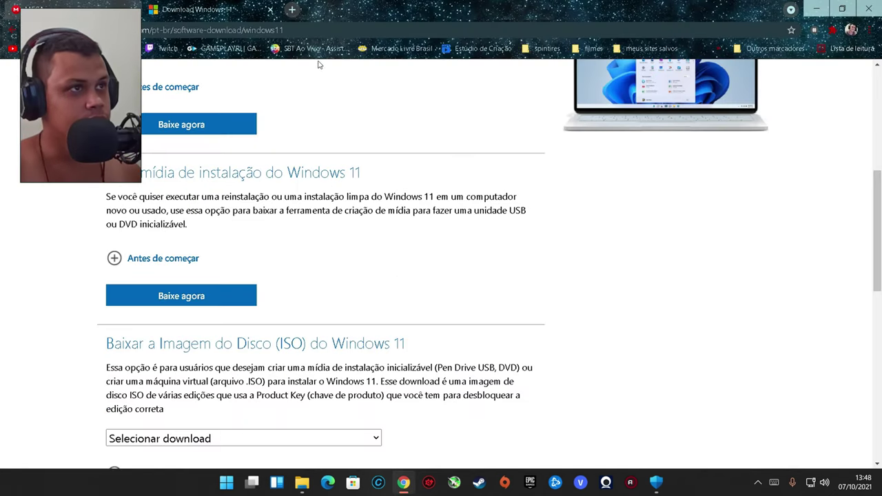
scroll(403, 215, "up", 1)
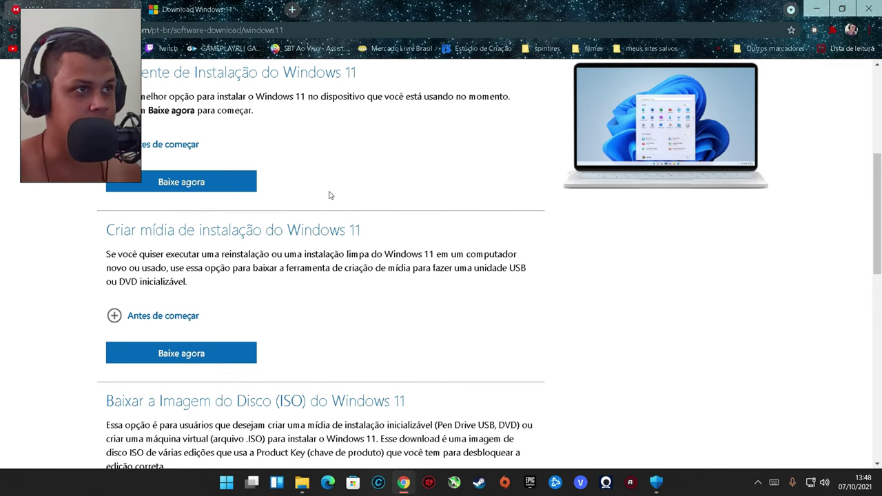
scroll(252, 202, "up", 2)
scroll(294, 209, "down", 1)
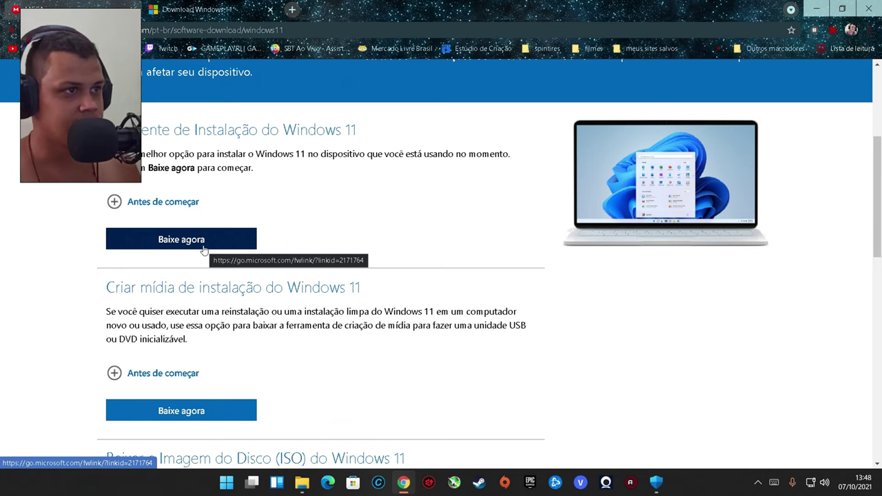
scroll(227, 234, "down", 3)
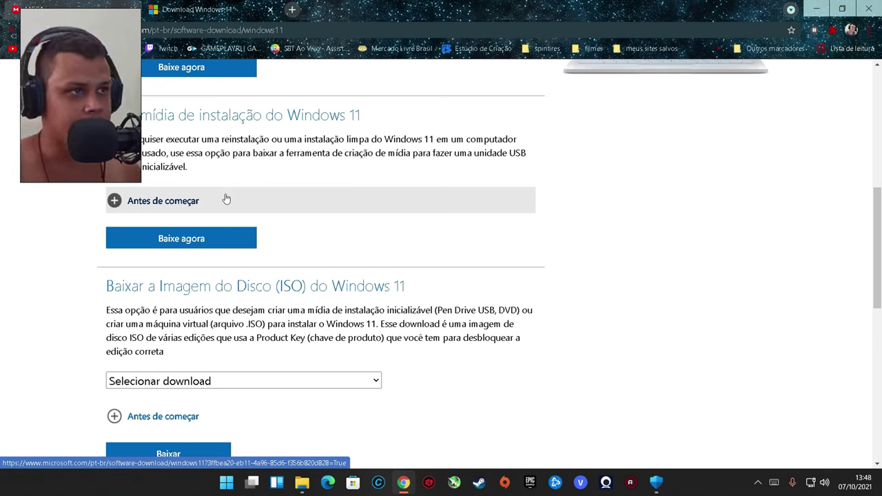
scroll(226, 199, "down", 3)
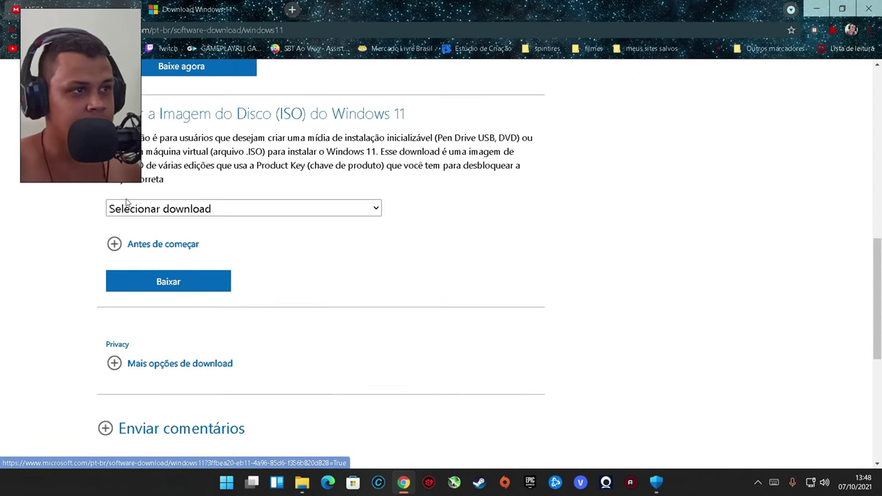
left_click(220, 209)
left_click(152, 239)
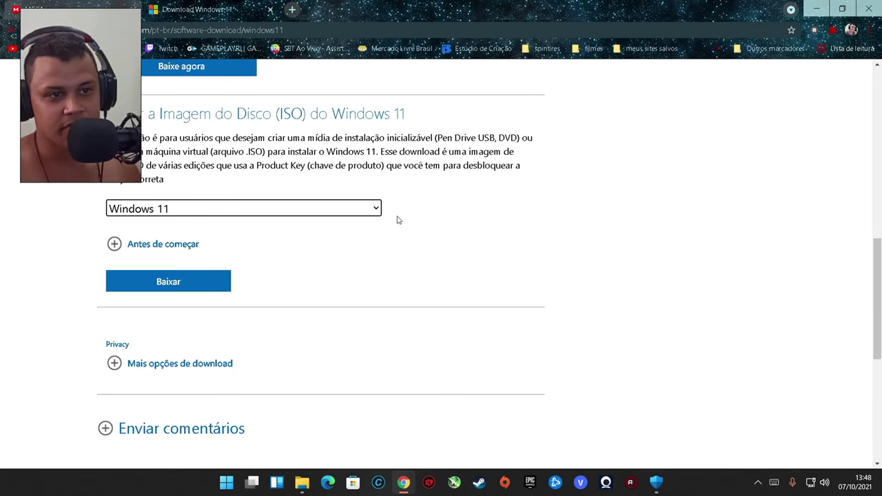
left_click(169, 279)
scroll(482, 202, "down", 2)
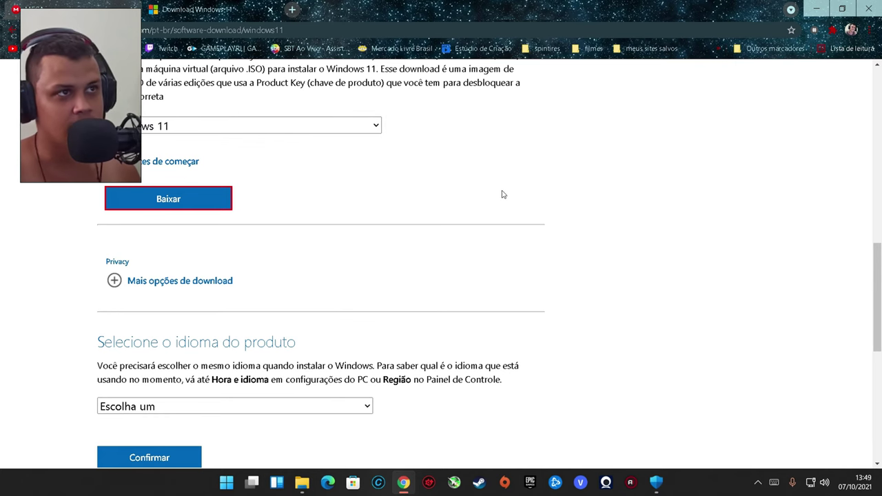
Step: Choose Windows 11 again as the disk image edition and resubmit the download request
scroll(502, 193, "up", 1)
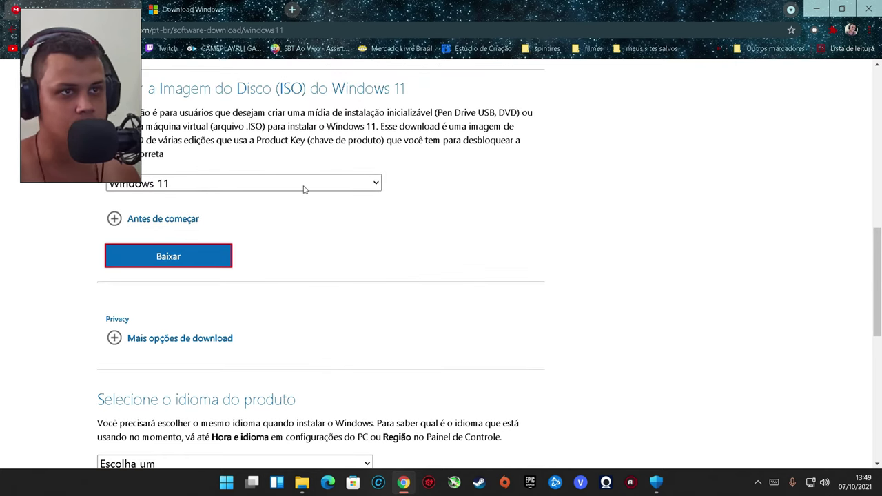
left_click(215, 185)
left_click(188, 211)
left_click(172, 256)
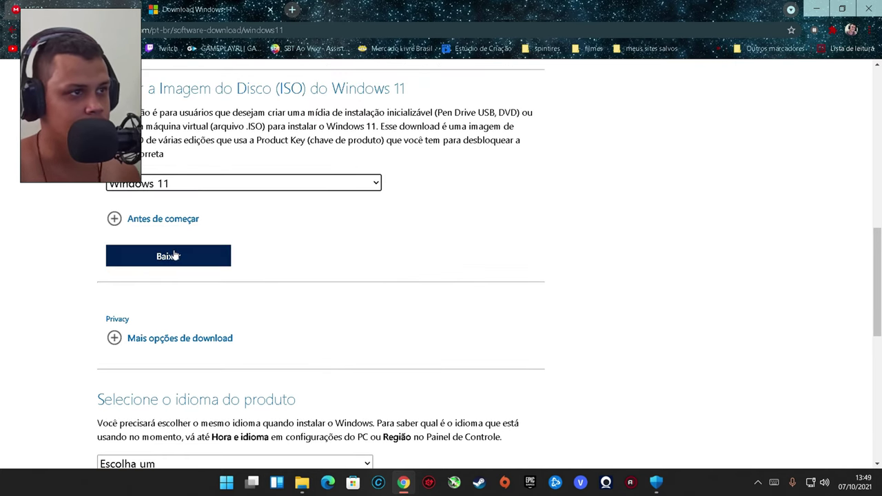
Step: Set the product language to Português (Brasil)
left_click(171, 350)
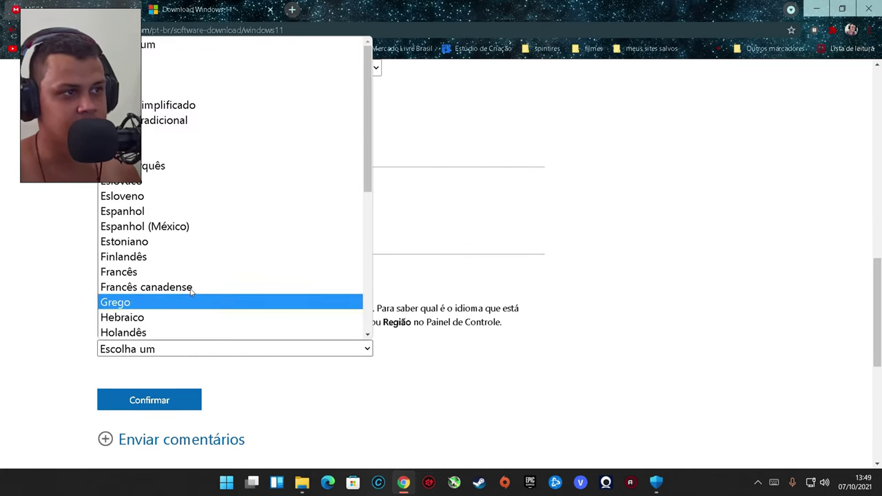
scroll(168, 310, "down", 5)
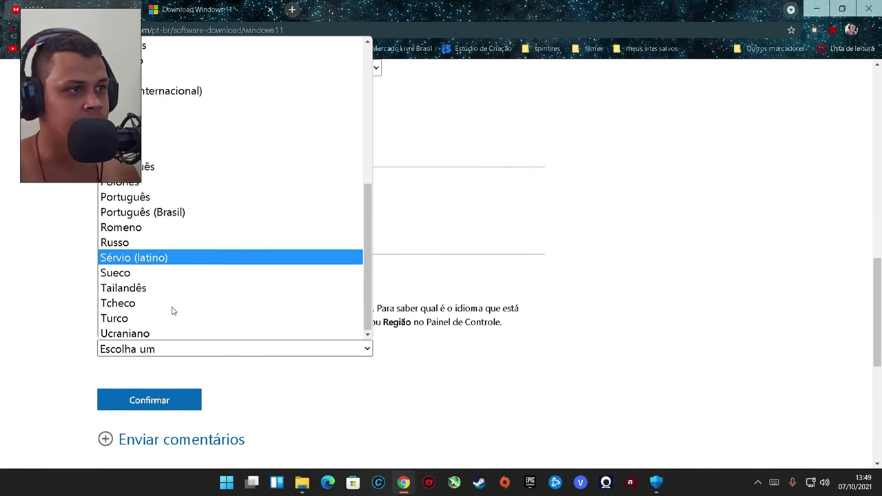
left_click(177, 211)
scroll(405, 298, "down", 2)
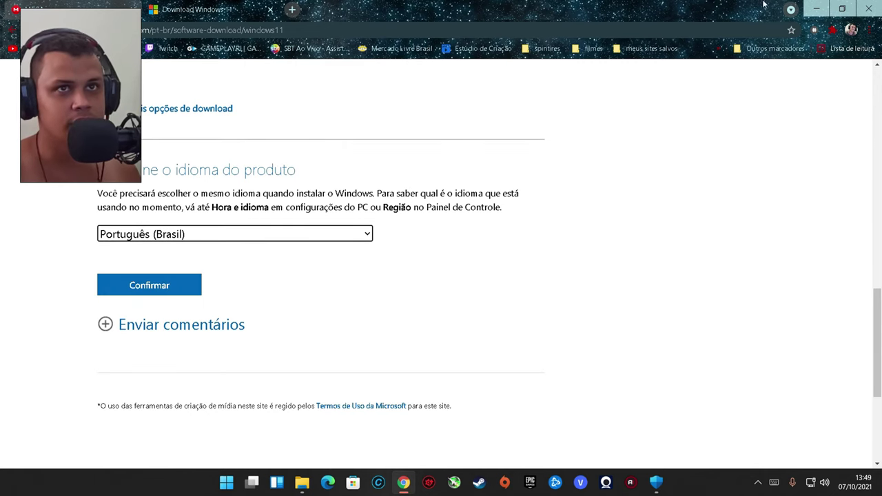
Step: Minimize Chrome, move the WINDOWS 11 PRONTO PARA INSTALAÇAO folder higher on the desktop and open it
left_click(815, 8)
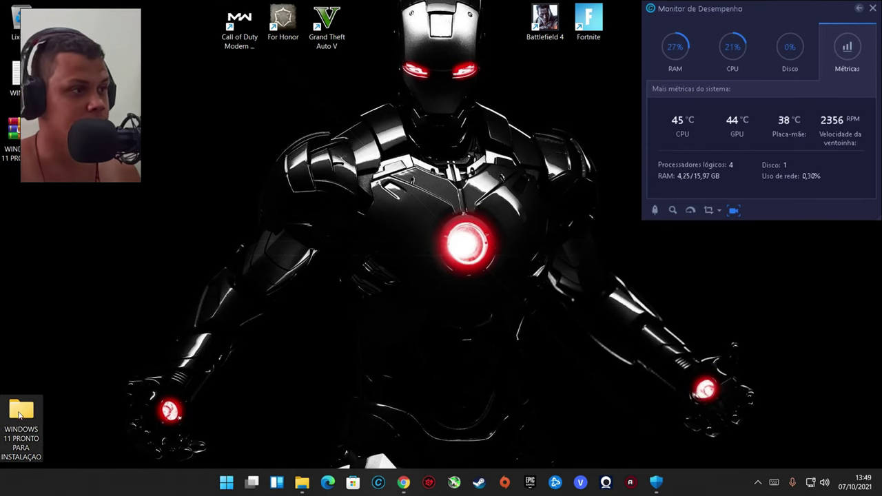
left_click_drag(21, 412, 28, 310)
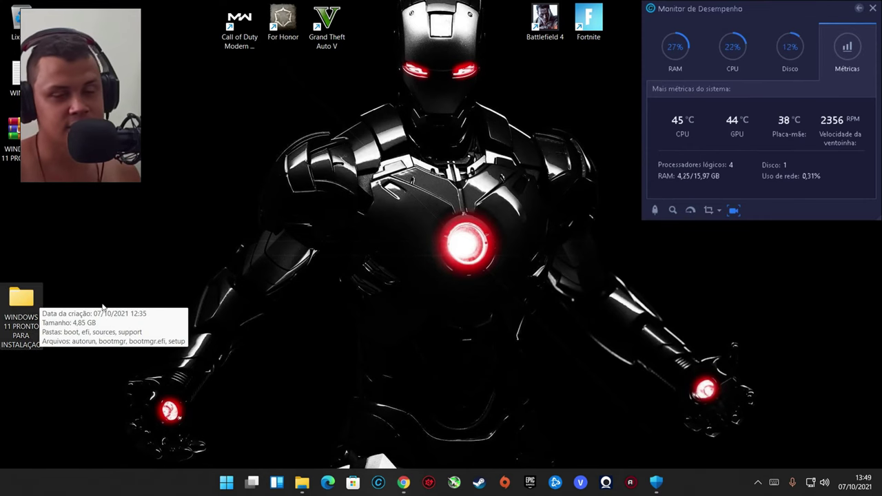
double_click(21, 300)
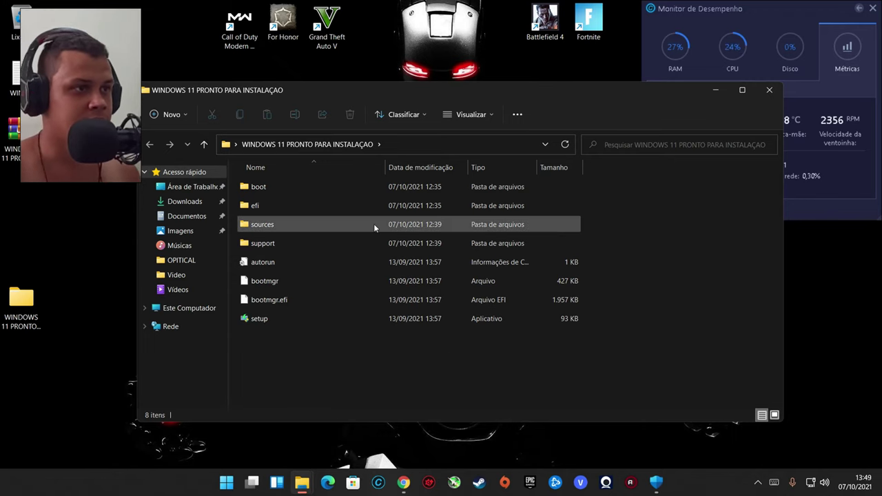
Step: View the drives in Este Computador, and select every item in the WINDOWS 11 PRONTO PARA INSTALAÇAO folder
left_click(189, 308)
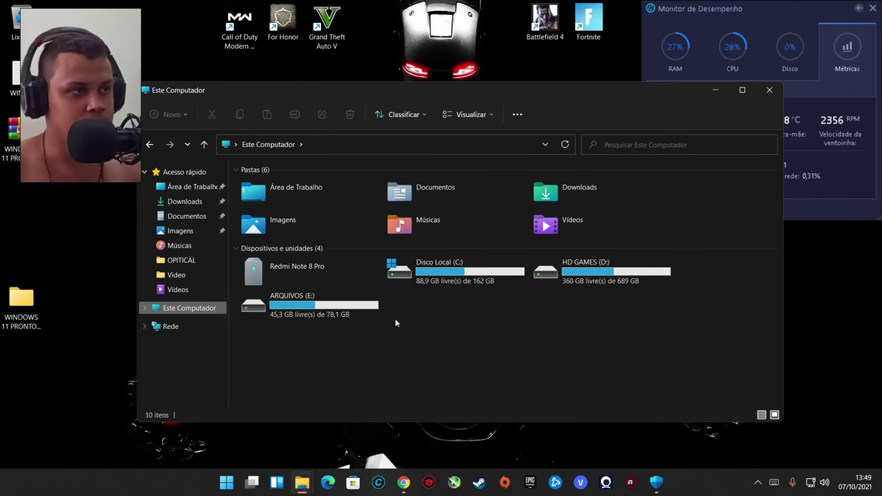
double_click(21, 298)
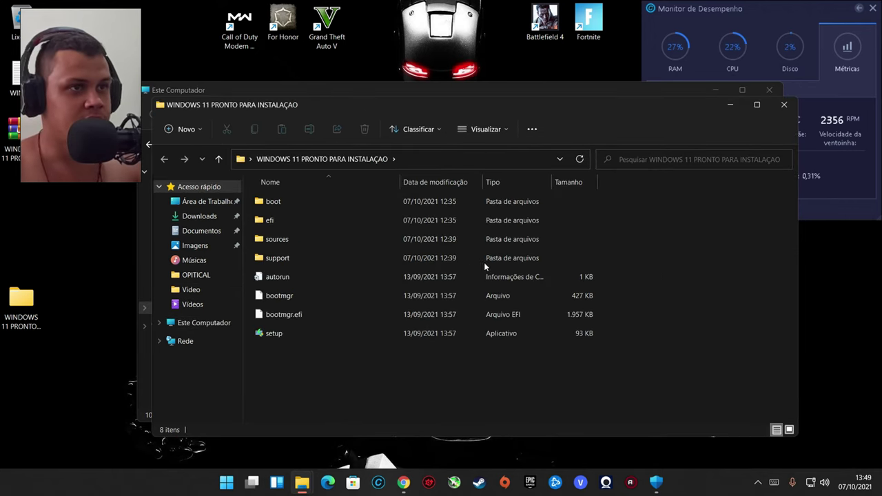
left_click_drag(581, 391, 283, 200)
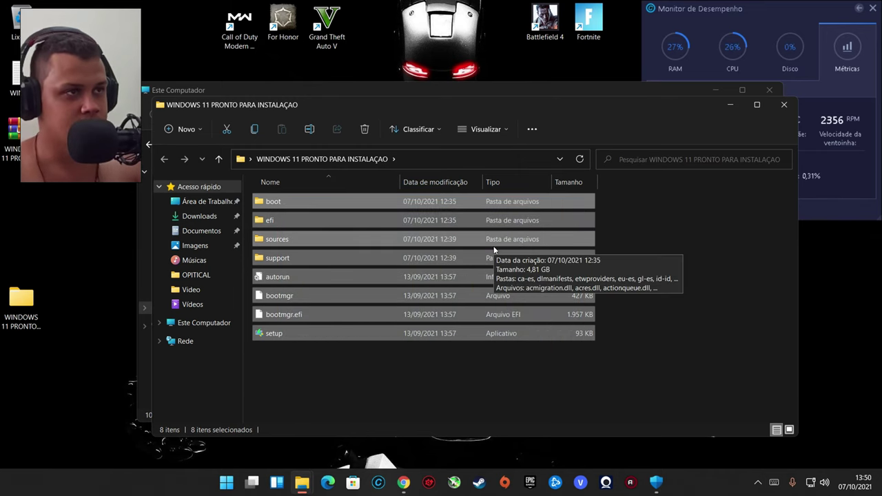
Step: Return to the desktop and reopen the WINDOWS 11 PRONTO PARA INSTALAÇAO folder
key("super+d")
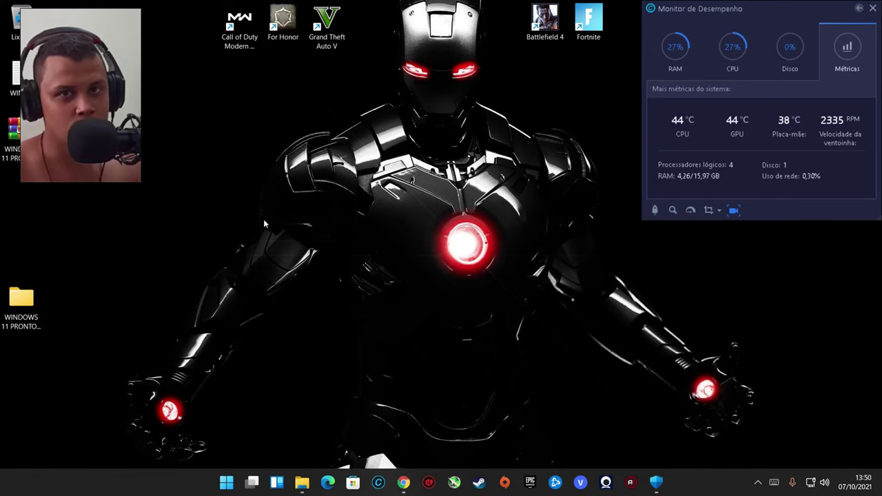
double_click(21, 298)
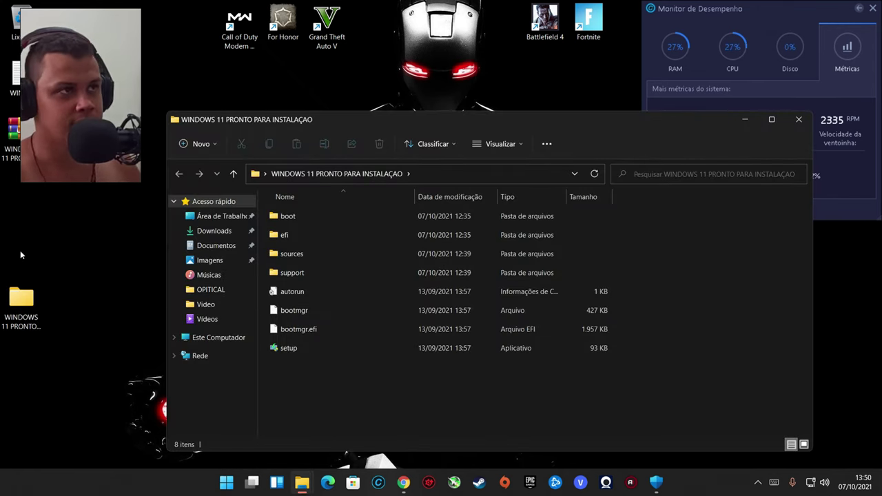
left_click(31, 303)
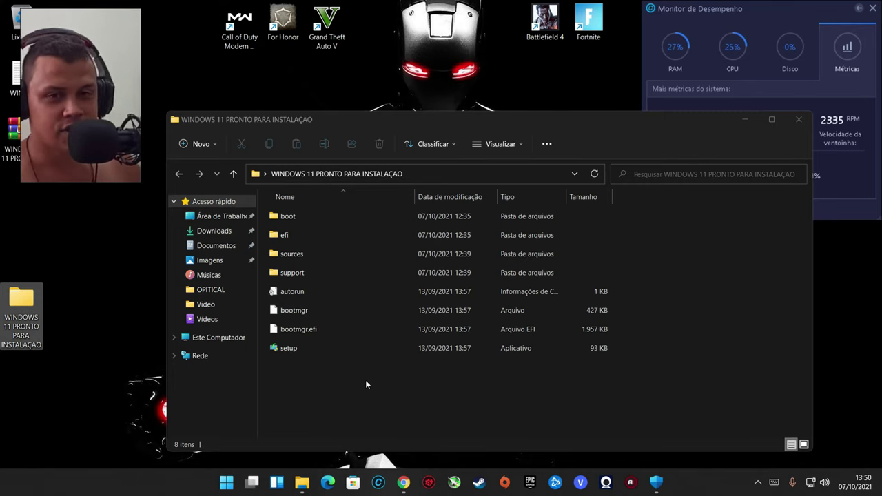
Step: Open the network adapter options through the advanced network settings under Rede & Internet
left_click(811, 482)
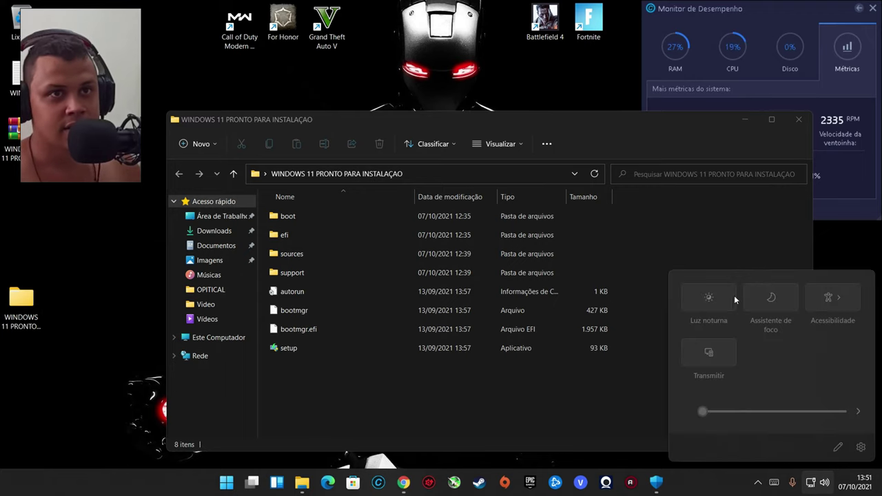
right_click(792, 482)
left_click(772, 460)
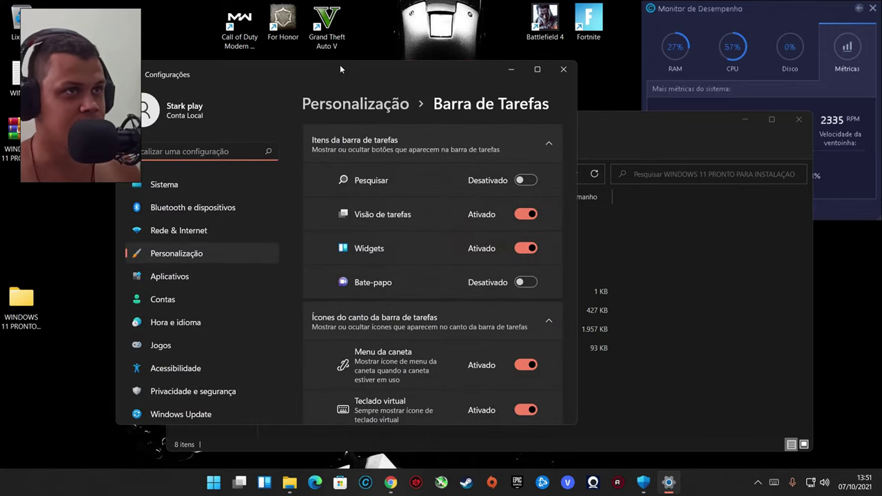
left_click_drag(339, 65, 305, 45)
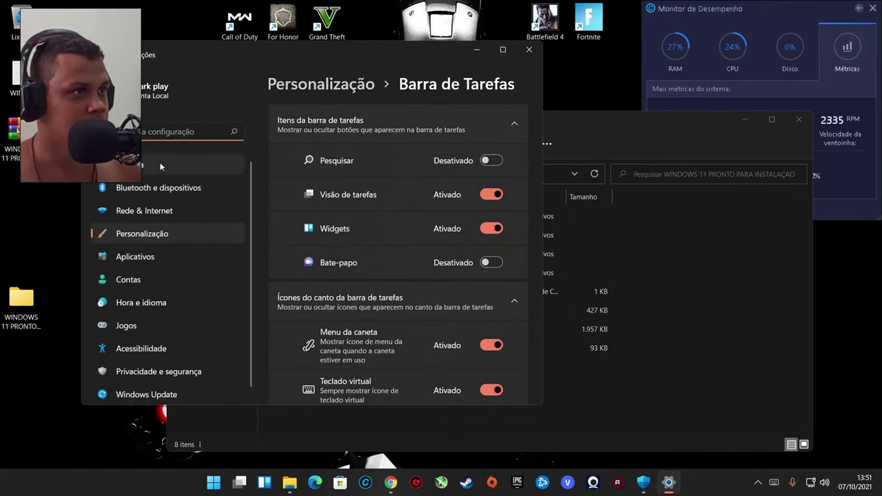
left_click(144, 211)
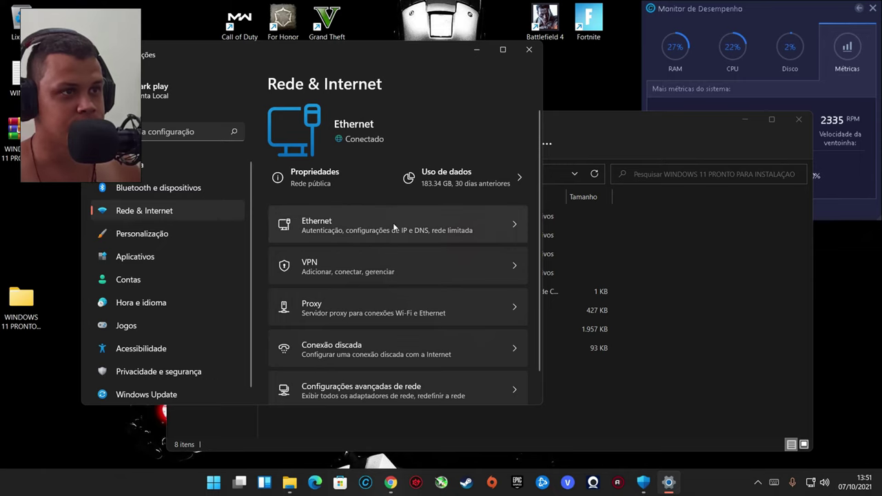
left_click(361, 390)
left_click(345, 282)
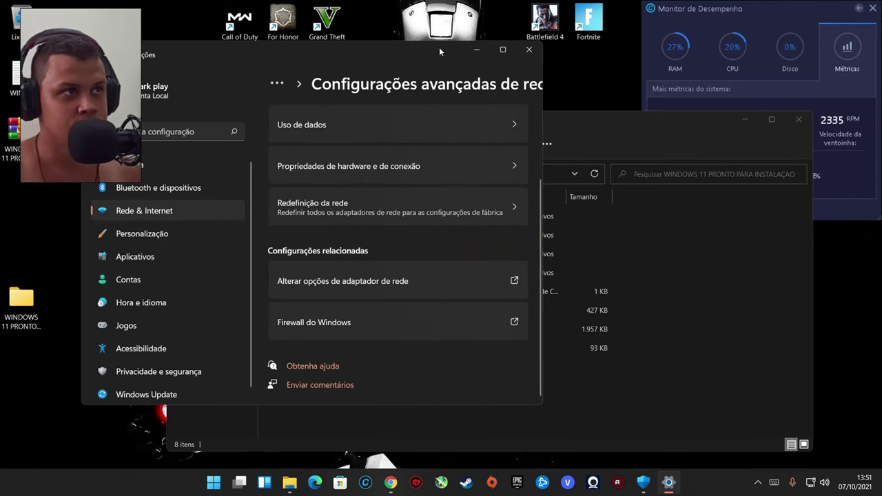
Step: Show the commands available for the network adapter, and close the Conexões de Rede and Configurações windows
right_click(86, 108)
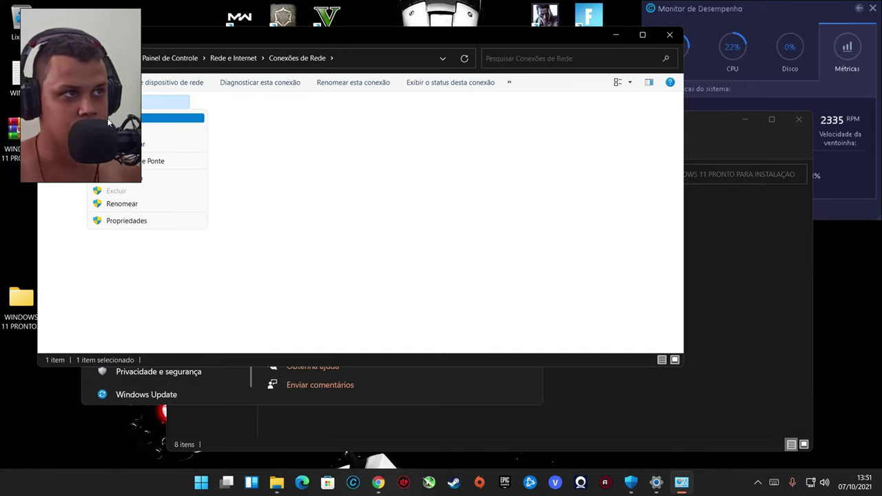
left_click(531, 150)
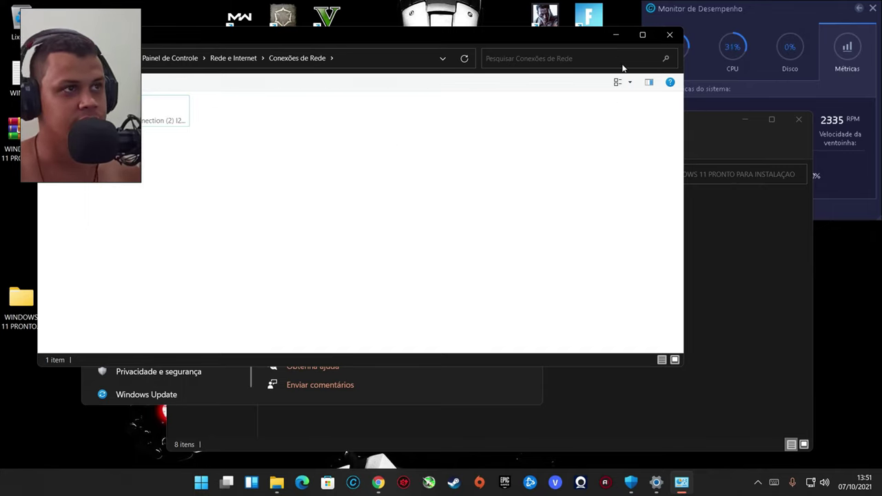
left_click(669, 35)
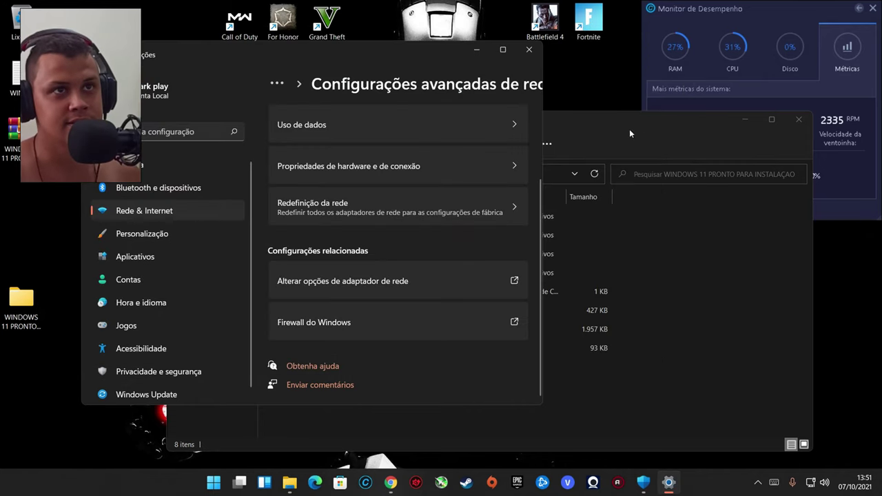
left_click(529, 50)
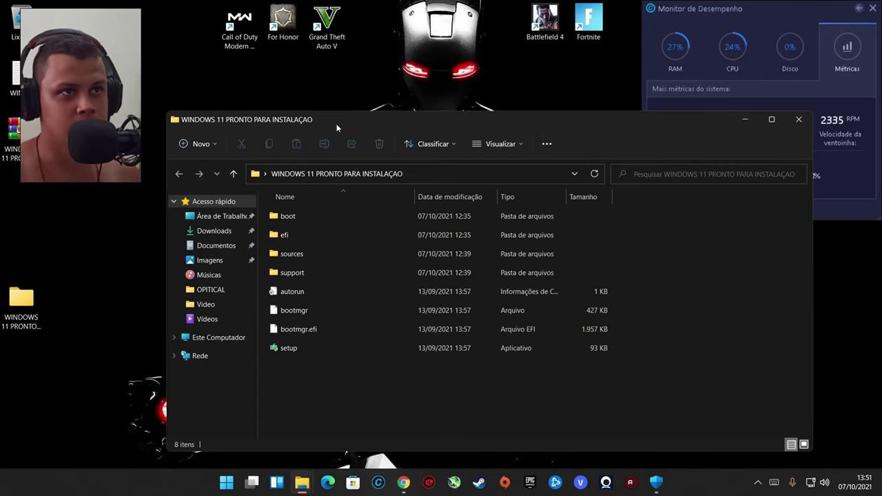
Step: Point out the setup application in the open folder and check the details of the installation folder on the desktop
left_click(323, 347)
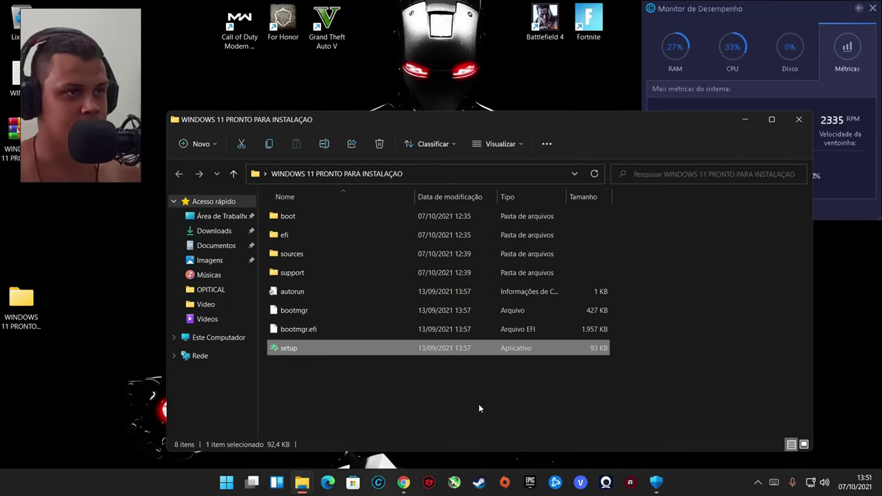
left_click(714, 310)
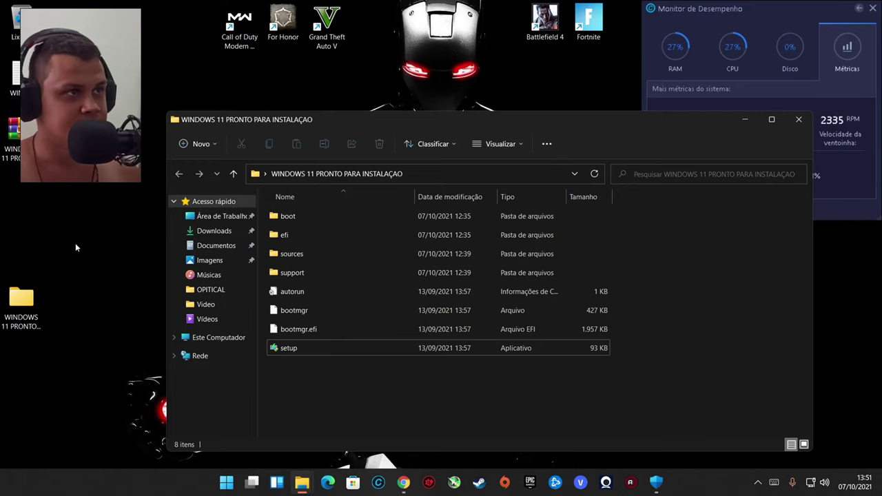
left_click(31, 313)
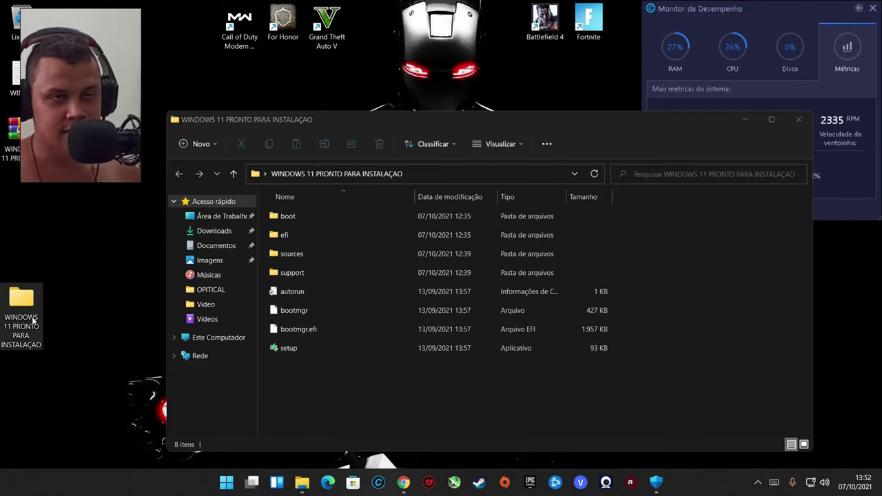
mouse_move(30, 313)
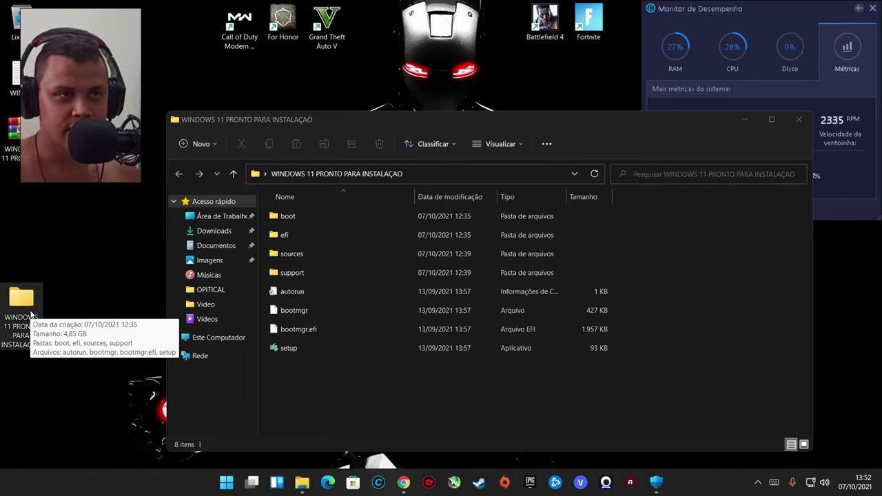
left_click(332, 349)
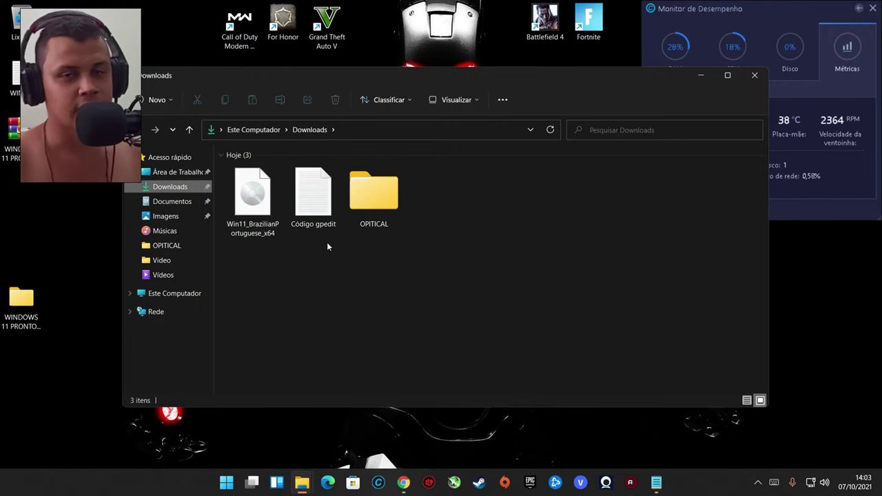
Step: Mount the Win11_BrazilianPortuguese_x64 disc image from the Downloads folder
left_click(252, 199)
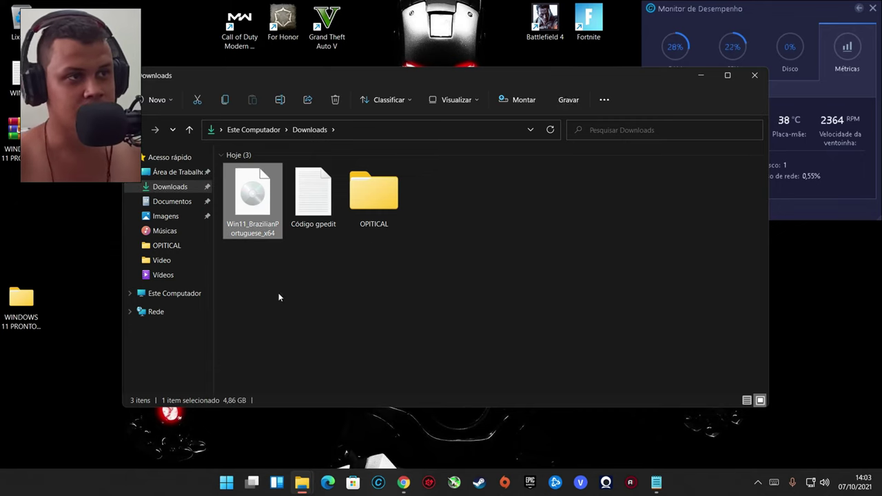
right_click(252, 196)
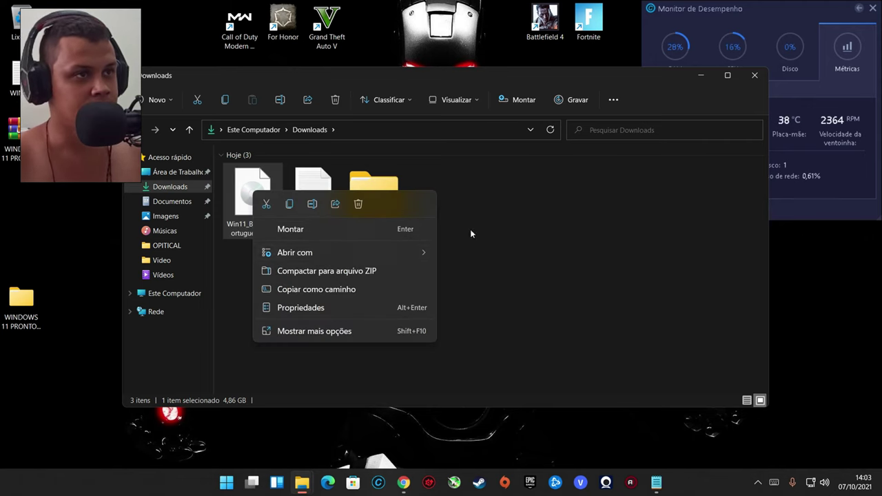
left_click(470, 229)
double_click(252, 196)
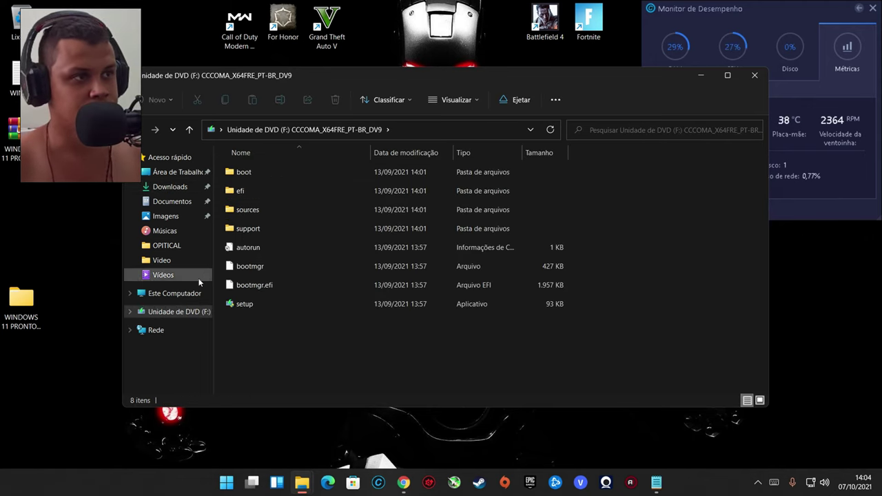
Step: Go to Este Computador and open the mounted DVD drive (F:) to show its installation files
left_click(180, 294)
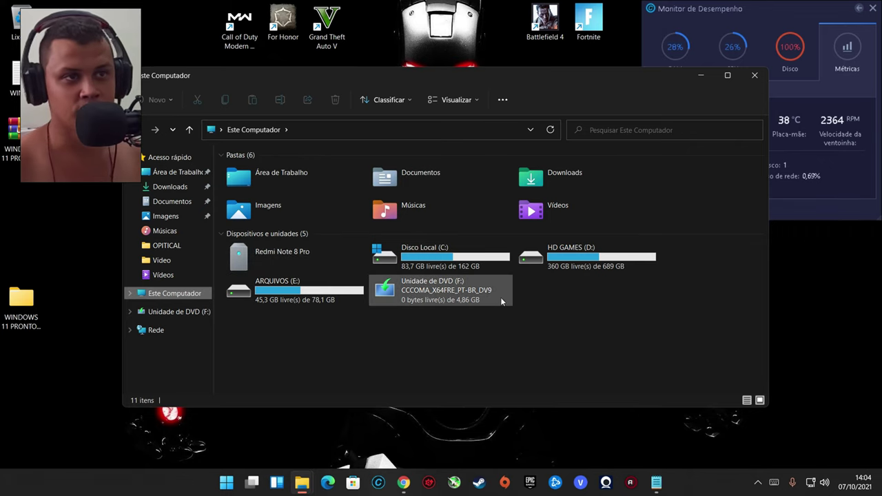
left_click(416, 294)
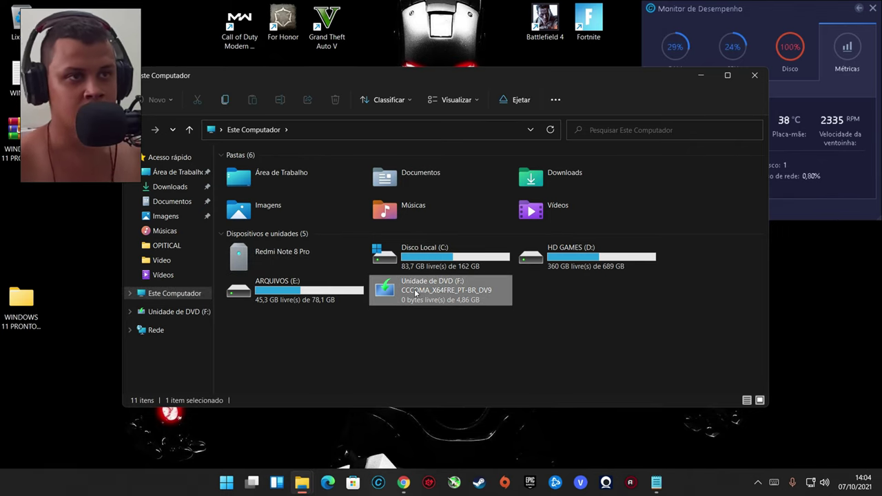
right_click(415, 293)
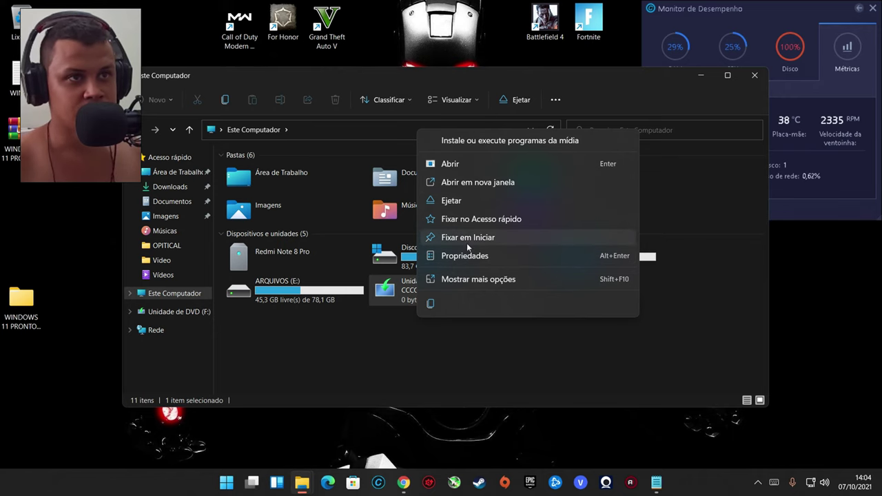
left_click(469, 279)
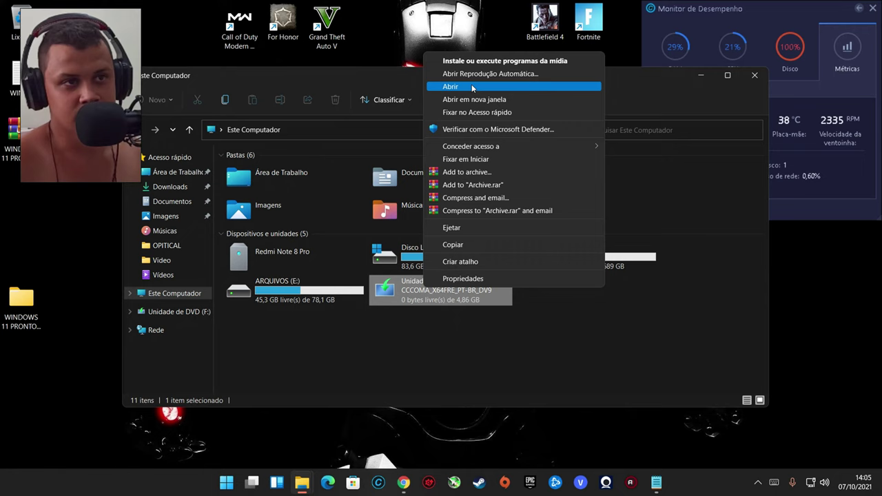
left_click(472, 88)
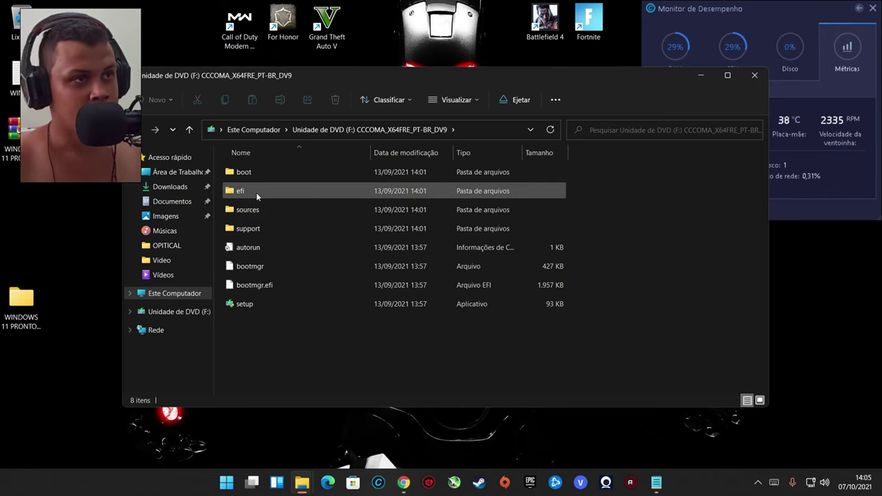
Step: Open the sources folder on the mounted drive and point out appraiser.sdb and appraiserres.dll by selecting both
double_click(306, 208)
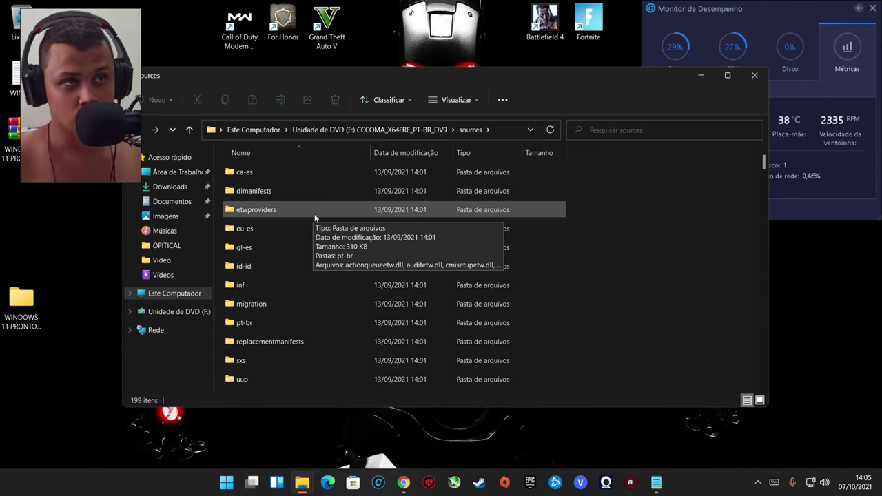
scroll(315, 214, "down", 10)
scroll(370, 241, "up", 2)
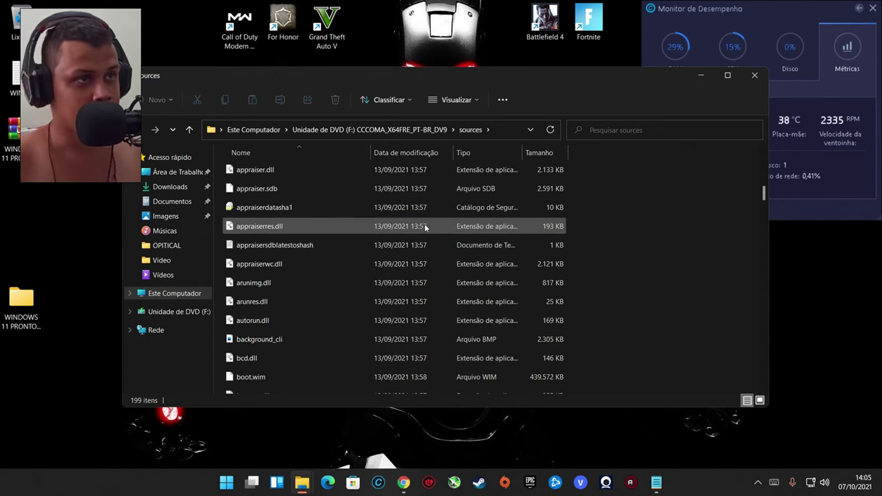
left_click(414, 244)
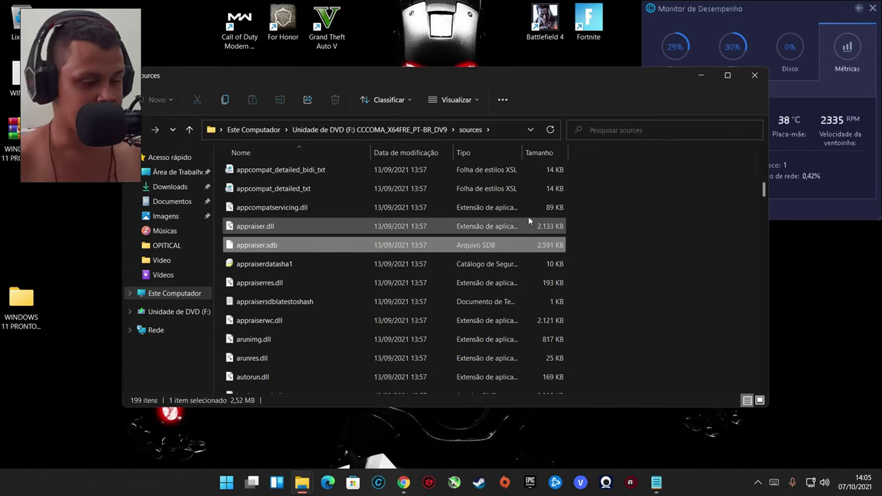
left_click(390, 282, "ctrl")
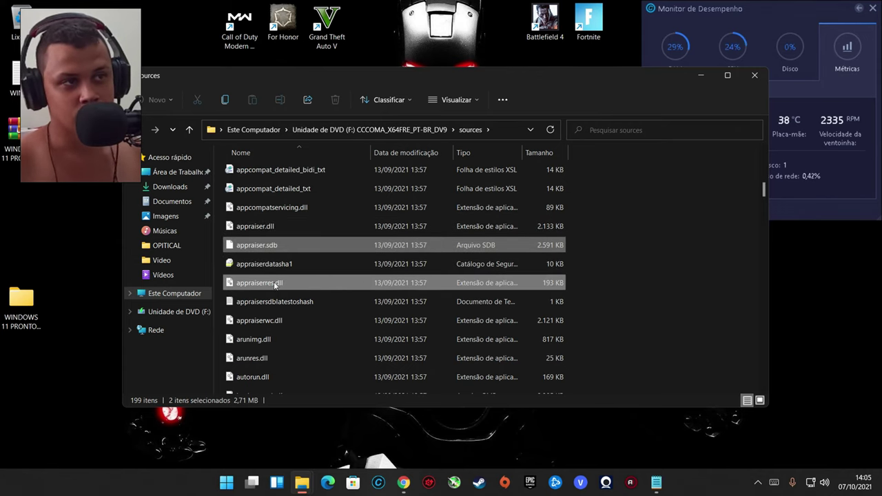
Step: Check the Notepad note about which two files to delete, minimize it and return to the sources folder listing
left_click(657, 483)
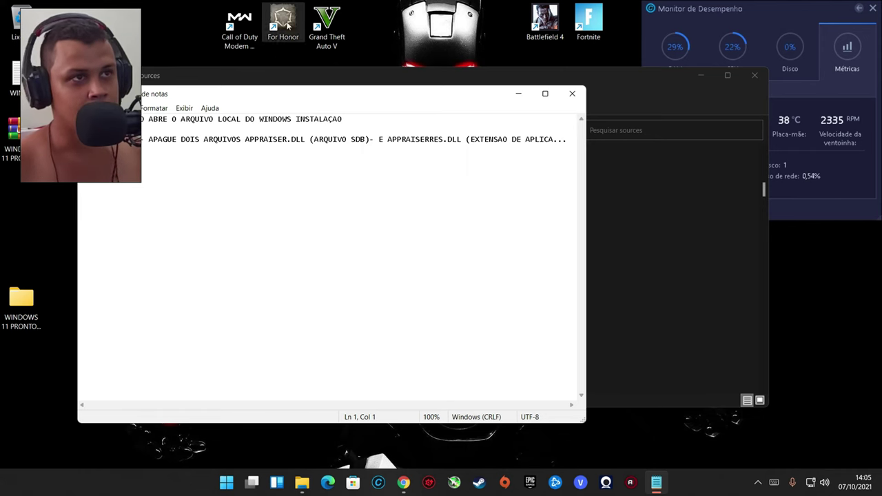
left_click(517, 95)
left_click(622, 219)
scroll(621, 219, "down", 1)
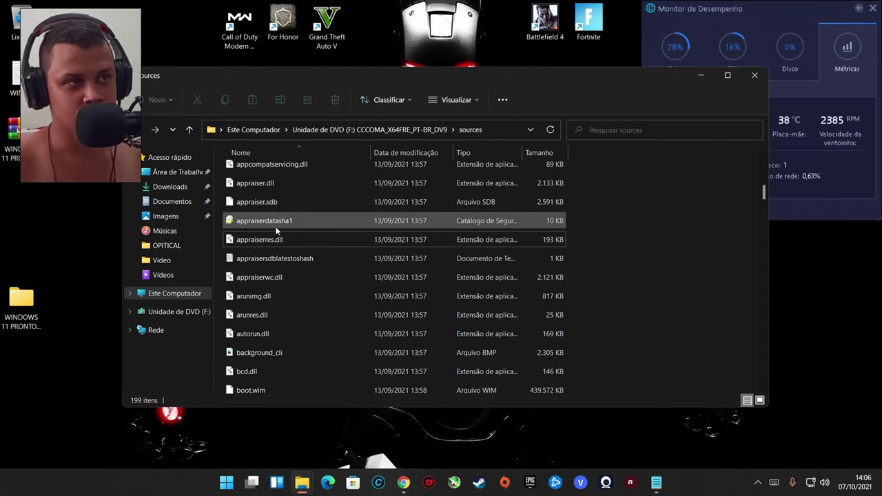
scroll(384, 293, "up", 4)
scroll(384, 293, "up", 4)
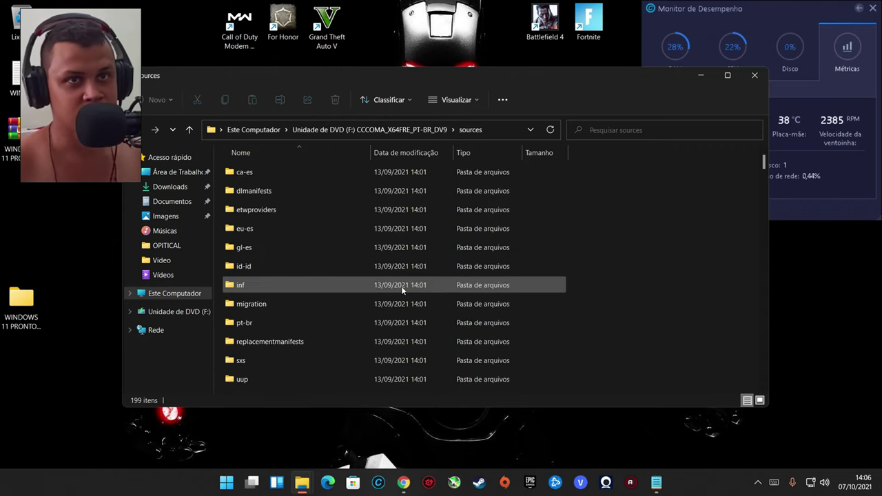
Step: Go back to the root of the mounted DVD drive and copy all of its files and folders
left_click(192, 129)
left_click_drag(500, 361, 245, 164)
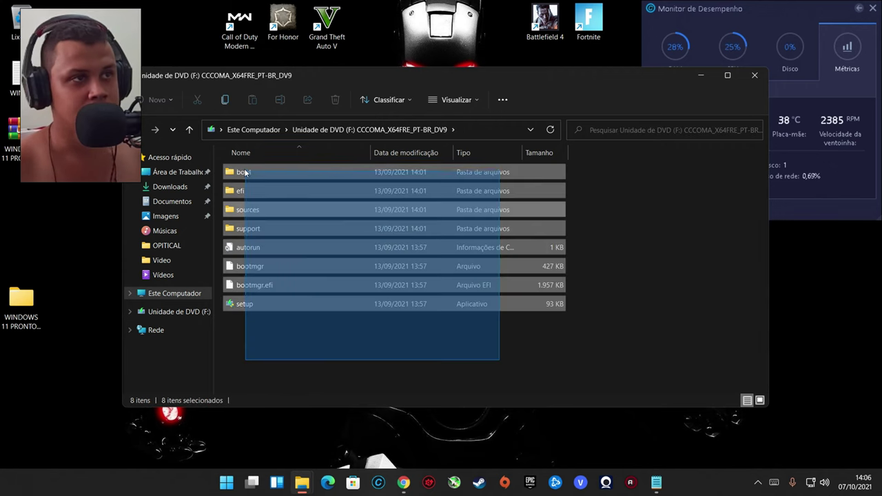
right_click(248, 172)
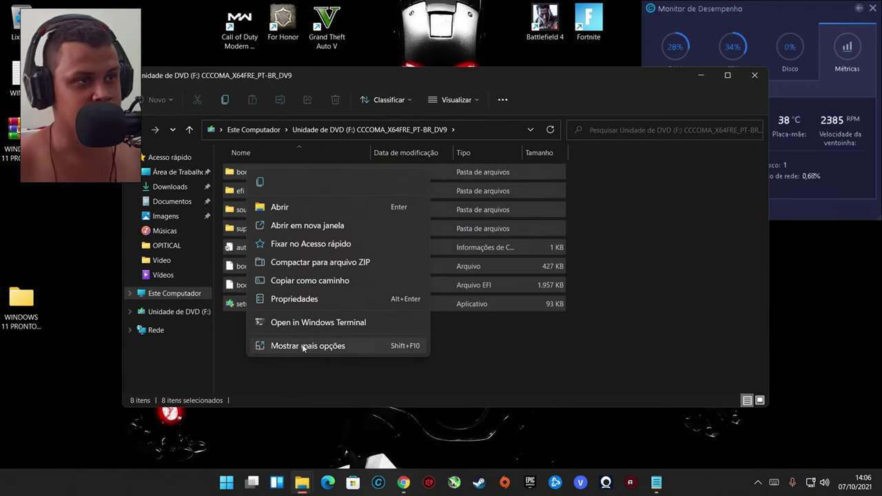
left_click(275, 346)
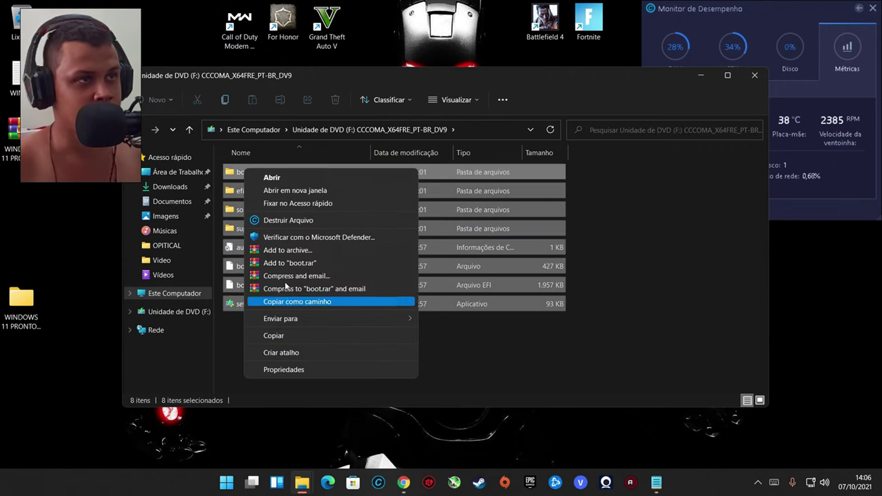
left_click(288, 335)
Step: Create a new folder on the desktop, keep its default name and open it
right_click(47, 212)
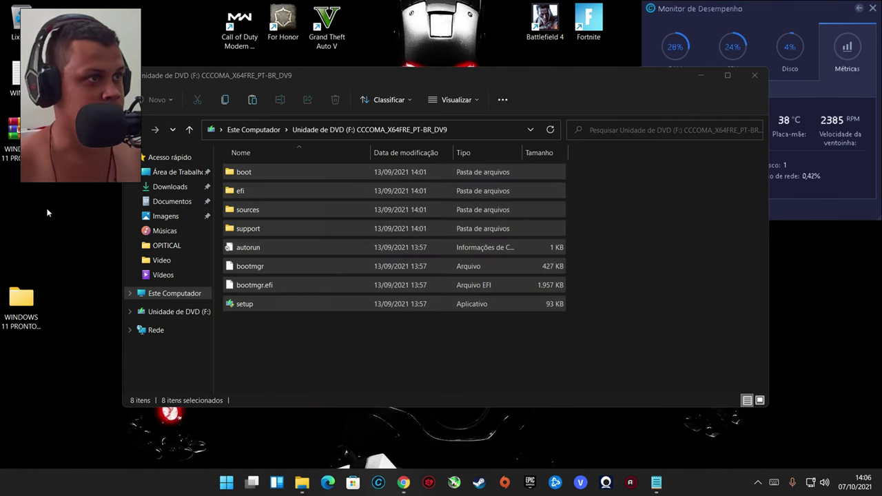
mouse_move(117, 332)
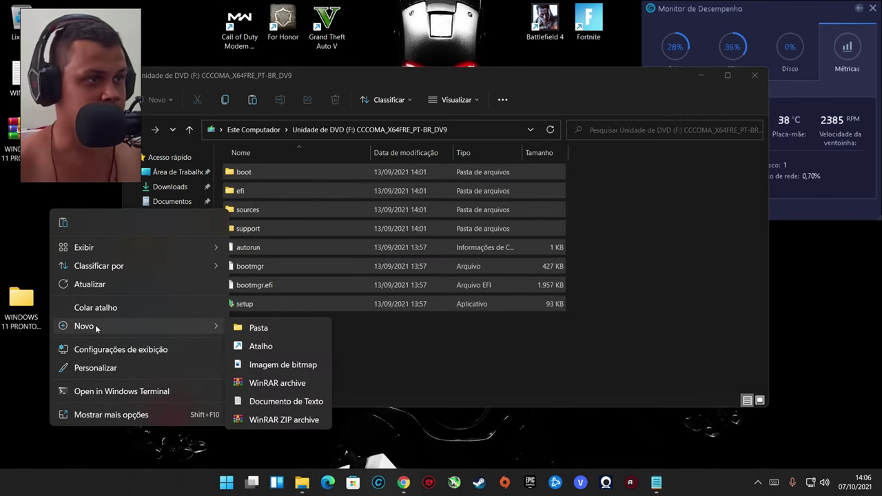
left_click(250, 327)
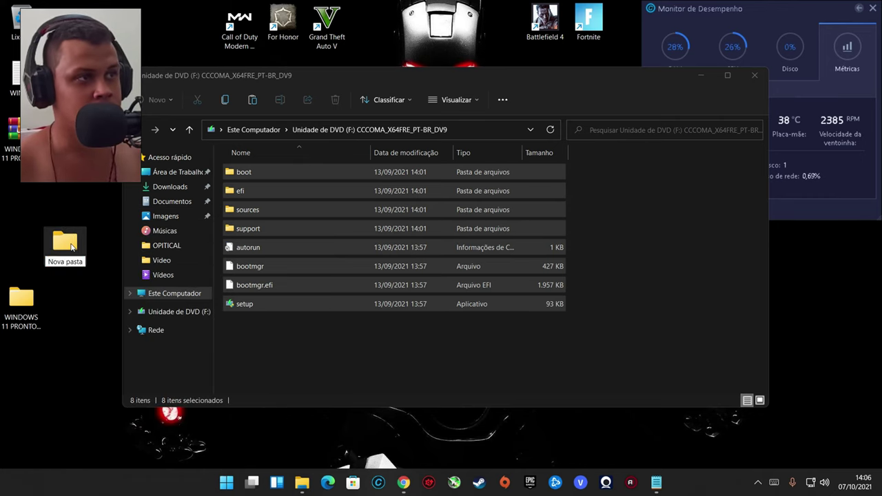
key("Return")
double_click(74, 250)
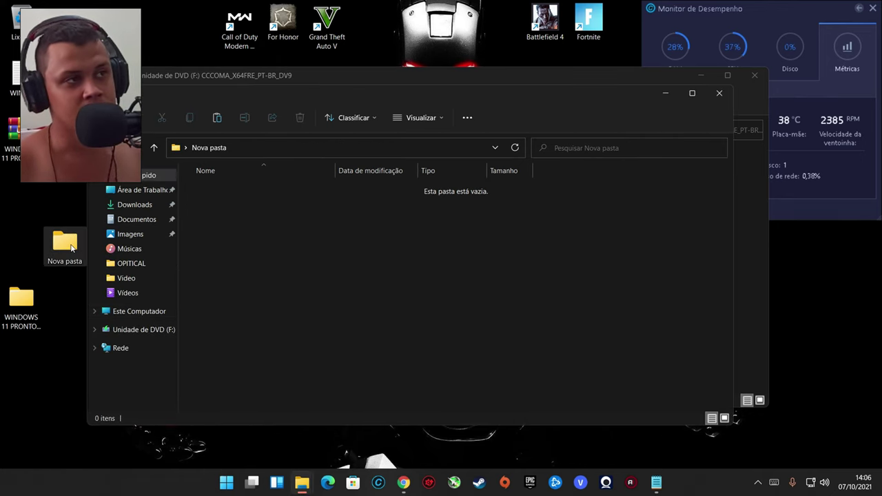
Step: Paste the copied installation files into the new desktop folder, narrow its window slightly and minimize it
right_click(400, 262)
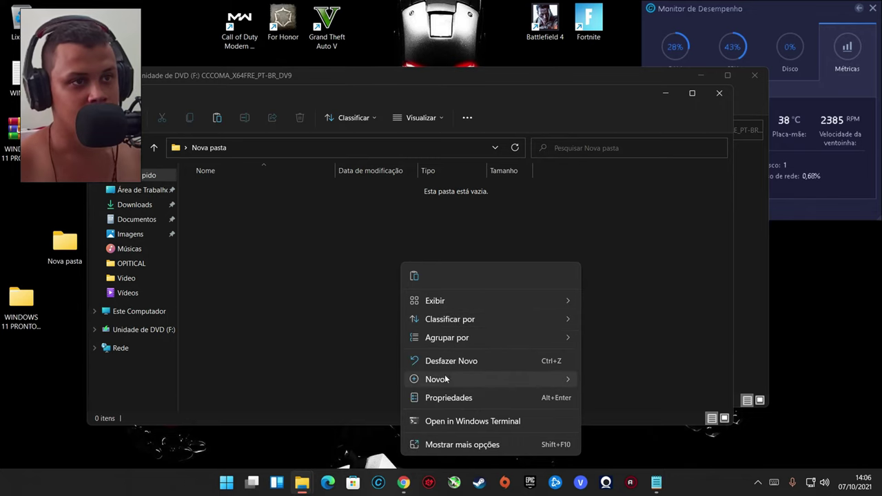
key("ctrl+v")
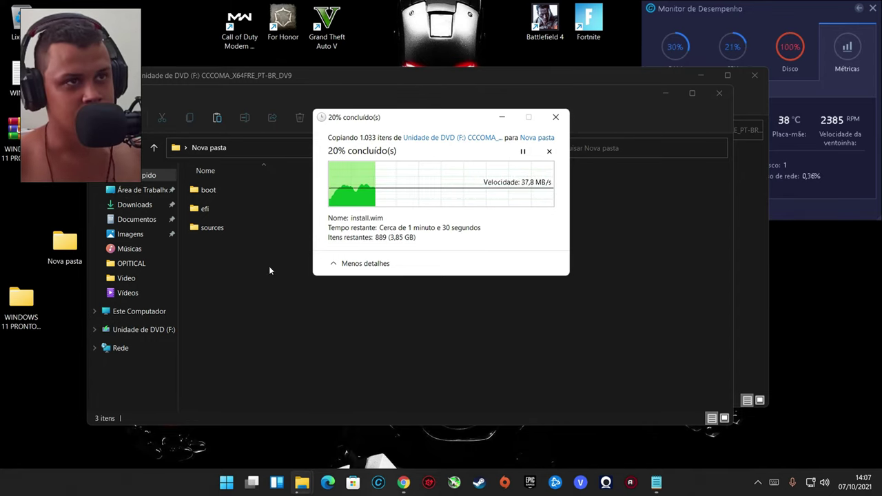
left_click_drag(88, 242, 109, 239)
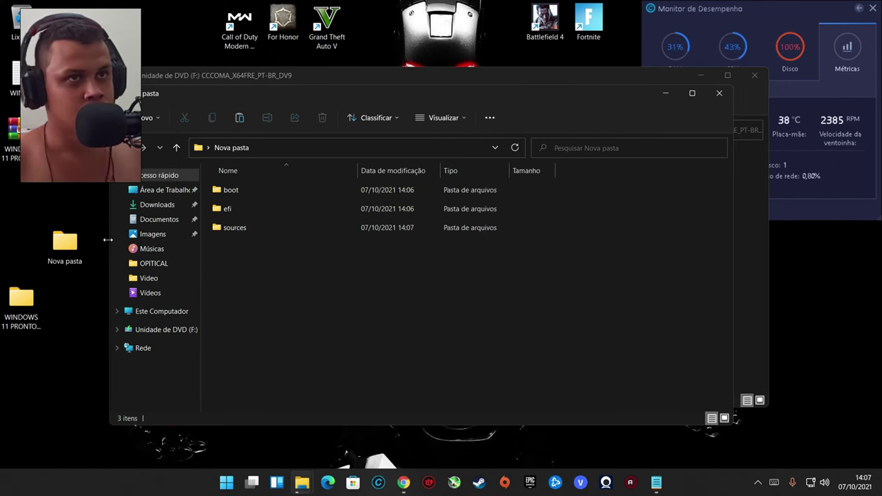
left_click(663, 92)
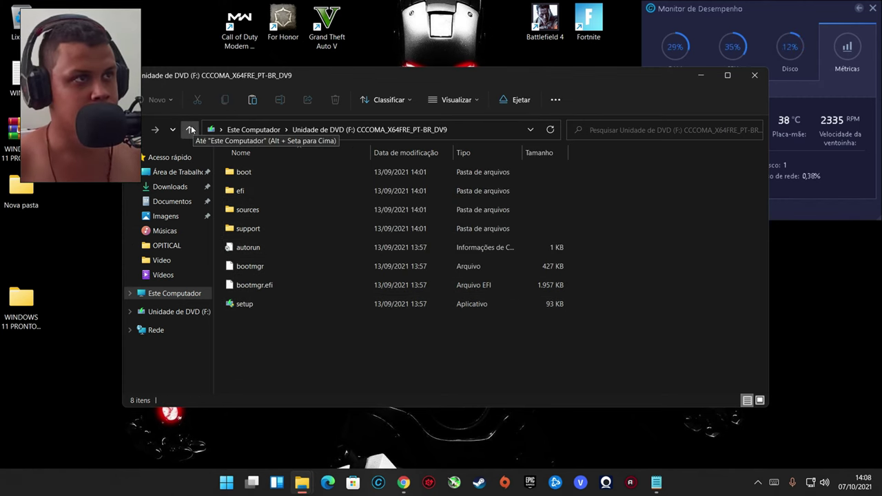
Step: Eject the mounted DVD drive (F:) from Este Computador and close the window
left_click(191, 129)
right_click(412, 284)
left_click(444, 379)
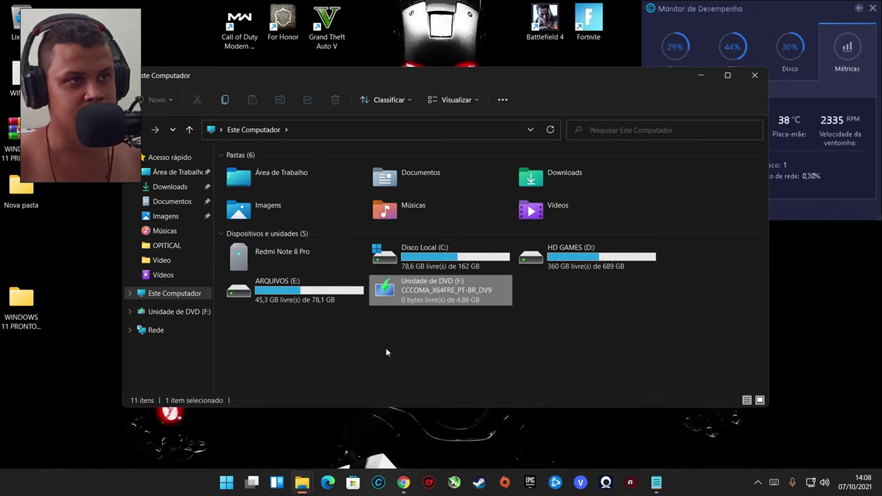
left_click(755, 75)
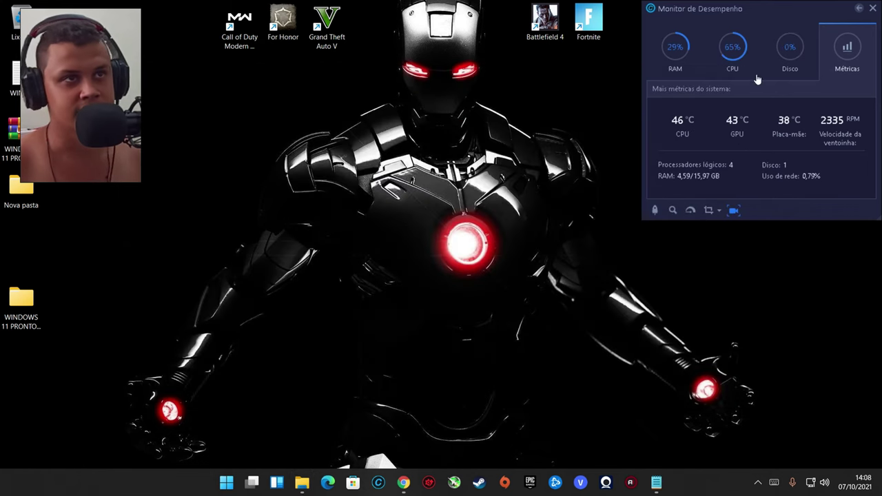
Step: Open Nova pasta from the desktop and find the appraiser files in its sources subfolder
double_click(21, 187)
left_click(607, 296)
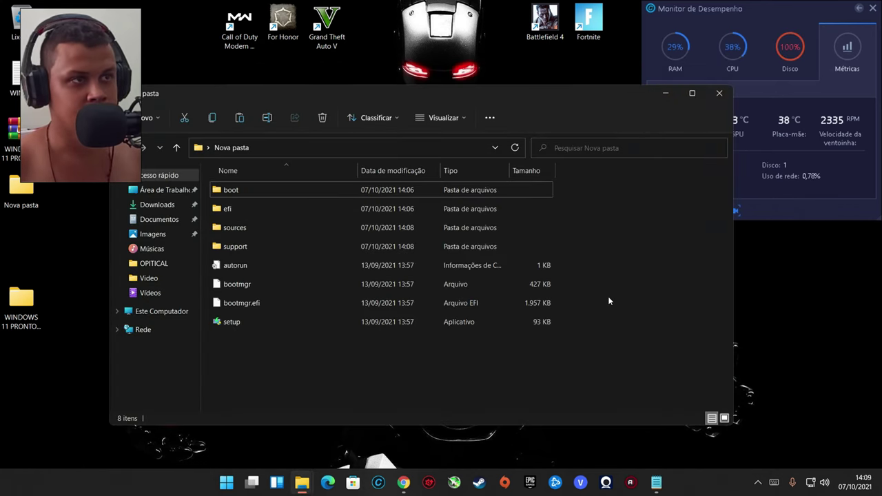
double_click(248, 230)
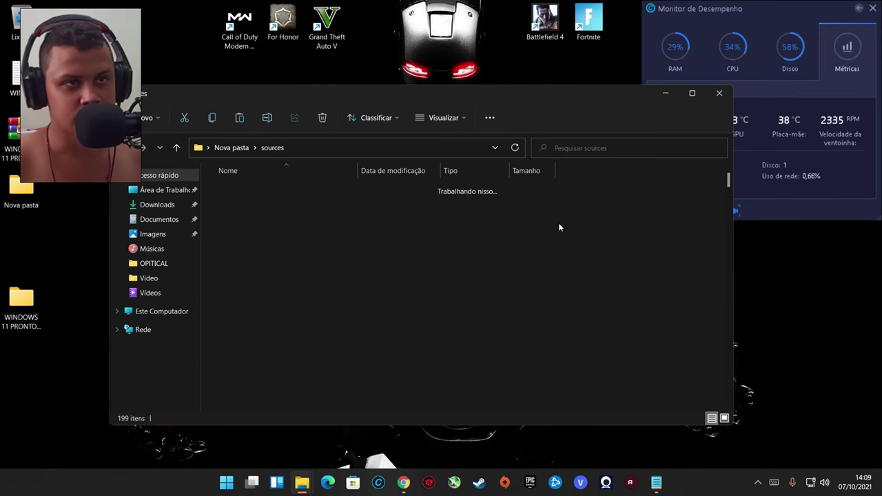
scroll(411, 280, "down", 7)
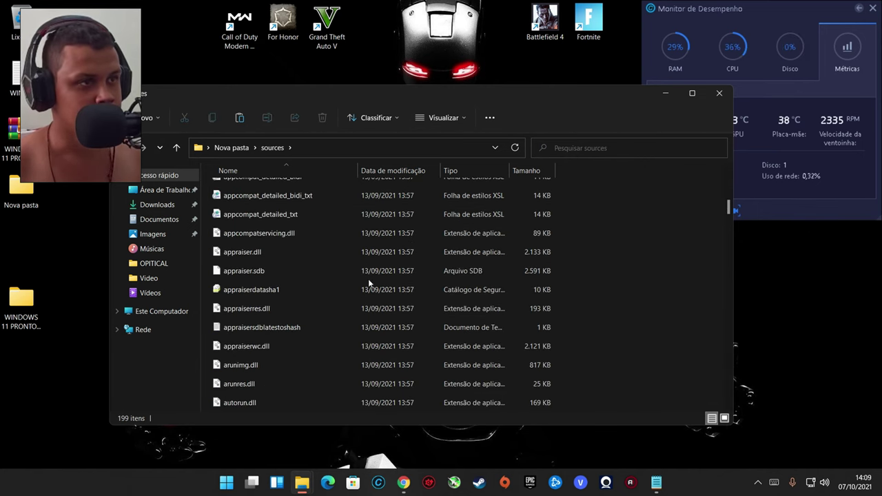
Step: Delete appraiser.sdb and appraiserres.dll from the sources folder in Nova pasta
left_click(266, 253)
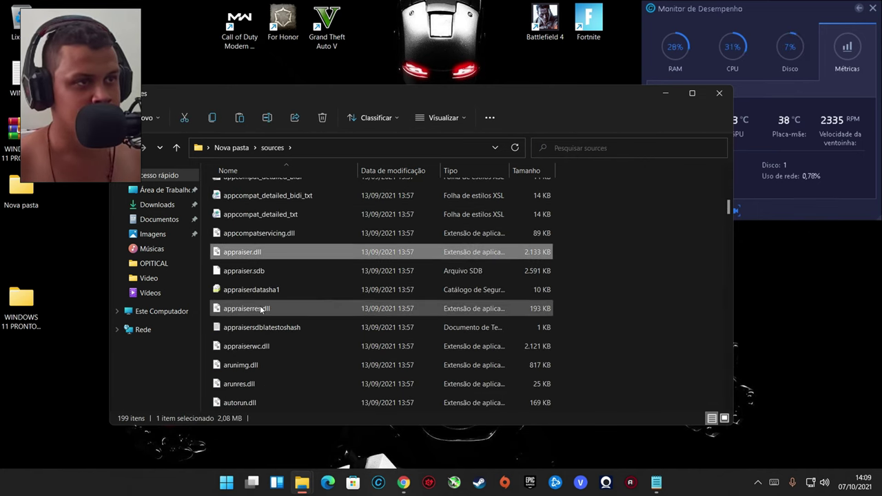
left_click(268, 272)
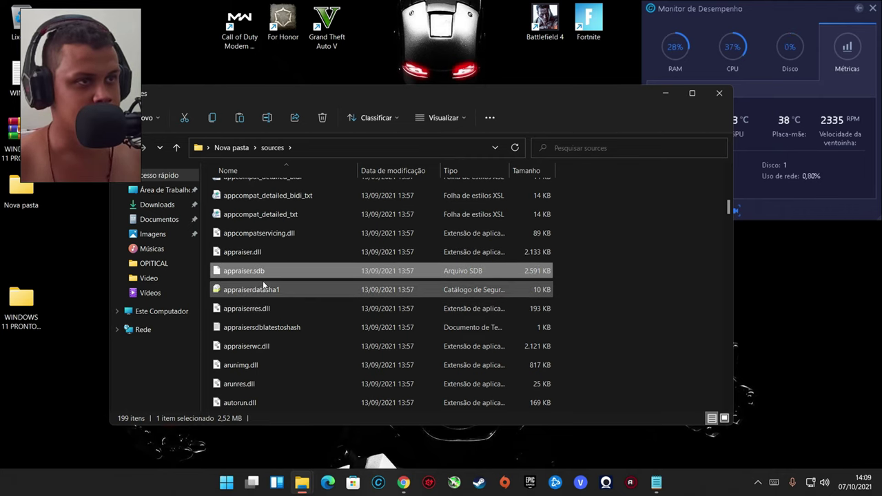
left_click(266, 307, "ctrl")
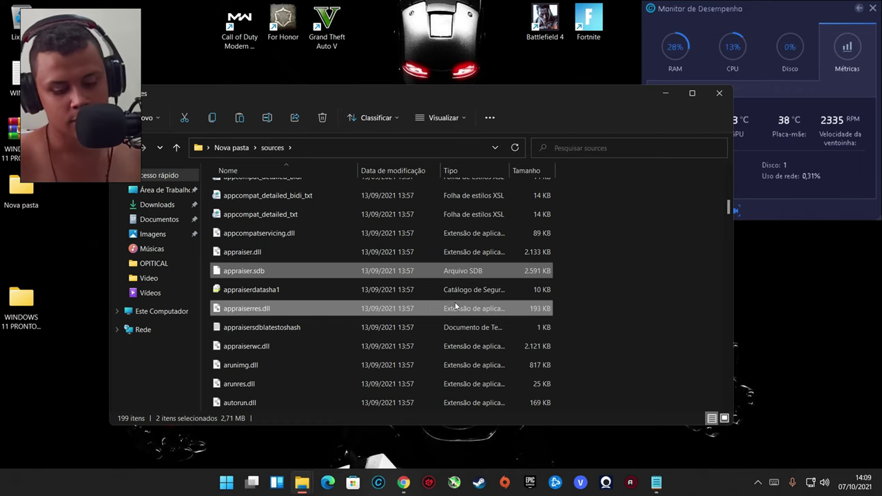
key("Delete")
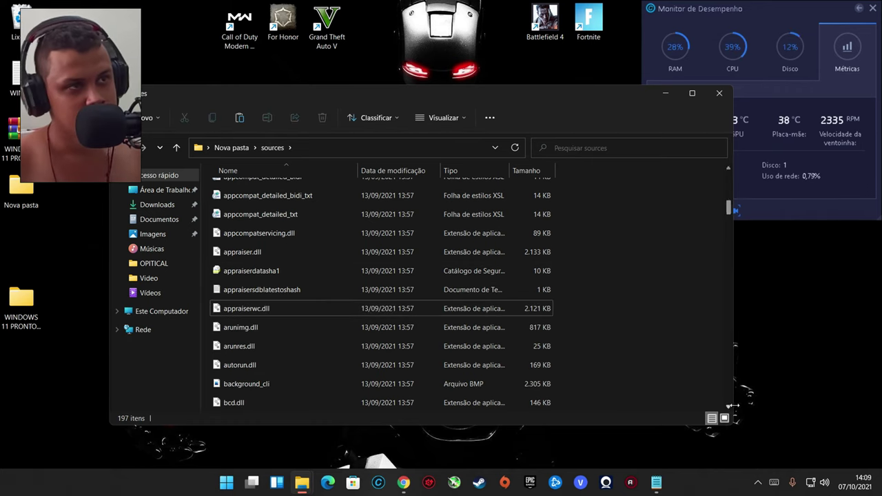
Step: Return from sources to its parent folder, Nova pasta, and select the setup application
left_click(174, 147)
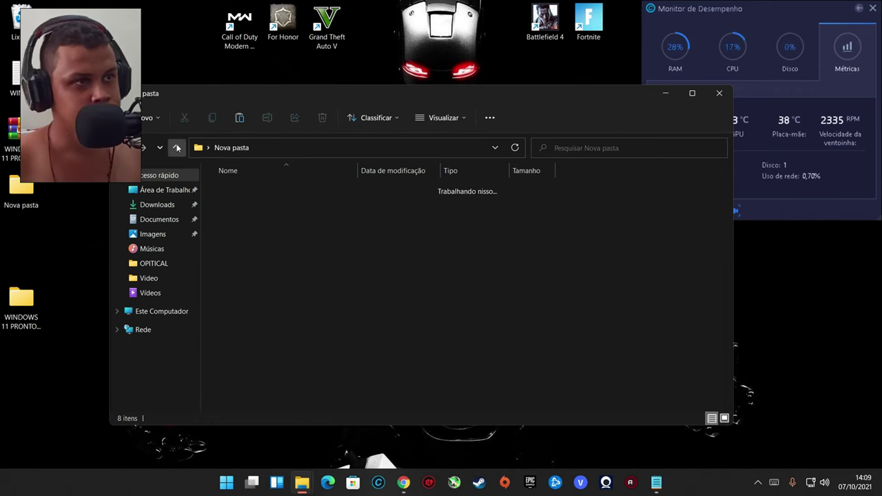
left_click(260, 323)
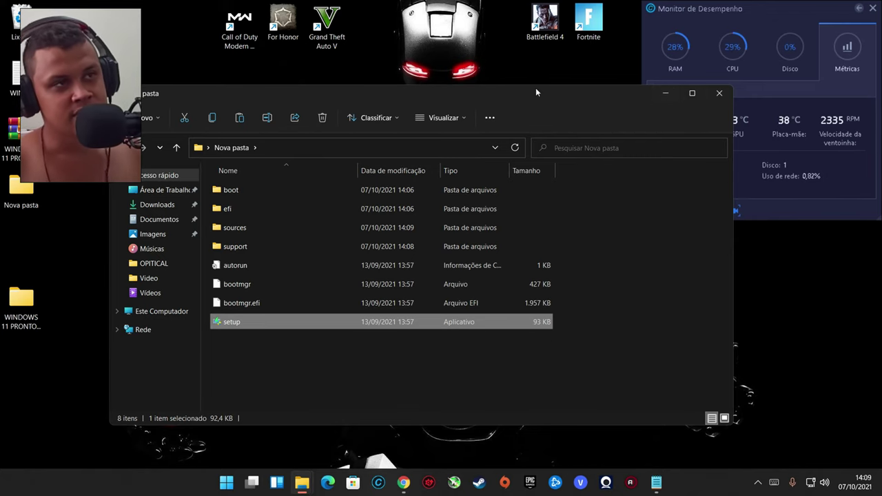
Step: Narrow the Nova pasta window and reposition it on the desktop clear of the performance monitor
left_click_drag(510, 92, 447, 82)
left_click(668, 179)
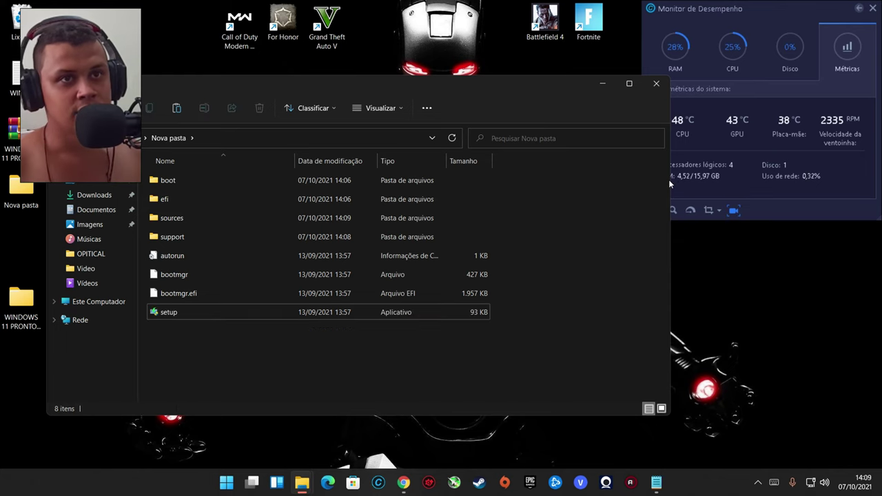
left_click_drag(668, 179, 571, 179)
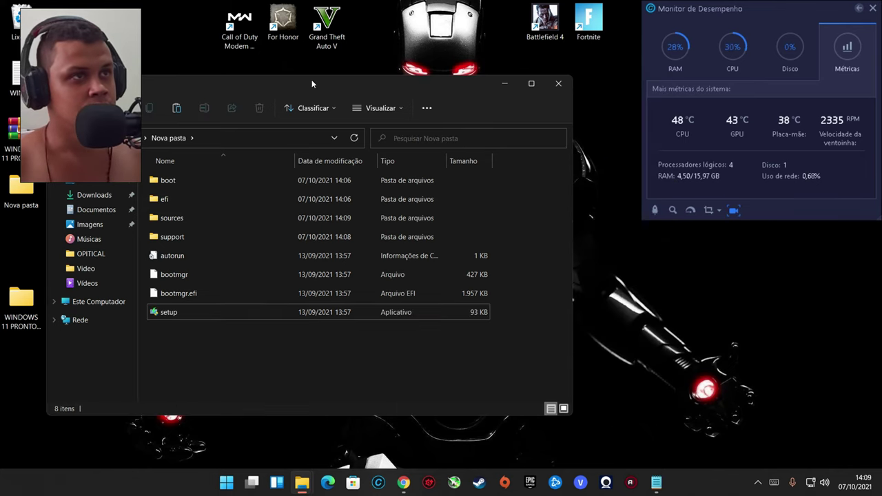
left_click_drag(312, 79, 358, 74)
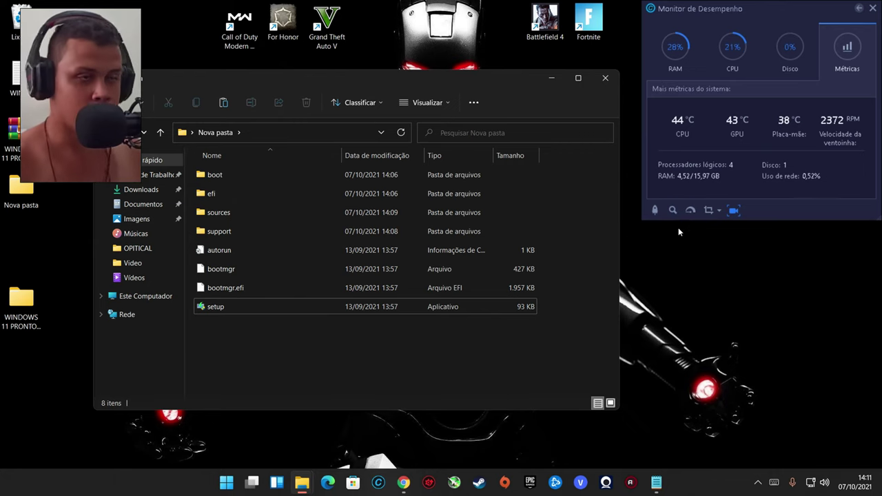
Step: Open and dismiss the Run dialog, and minimize the Nova pasta window
key("super+r")
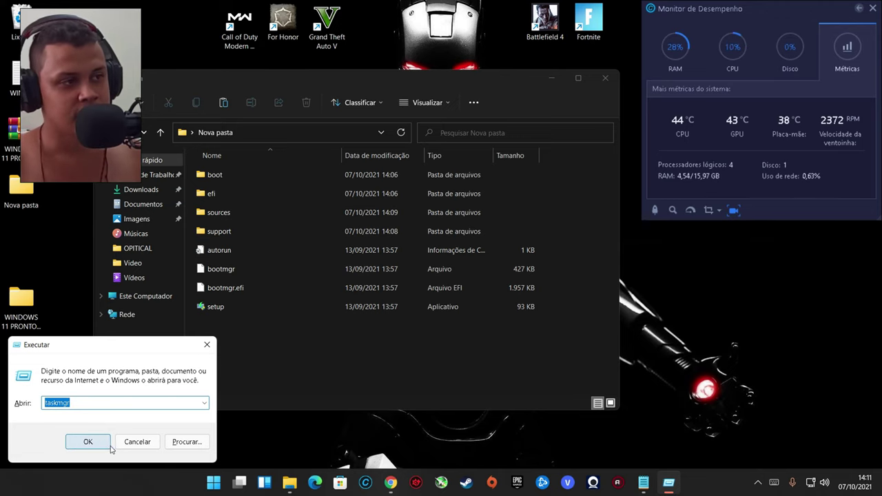
left_click(206, 344)
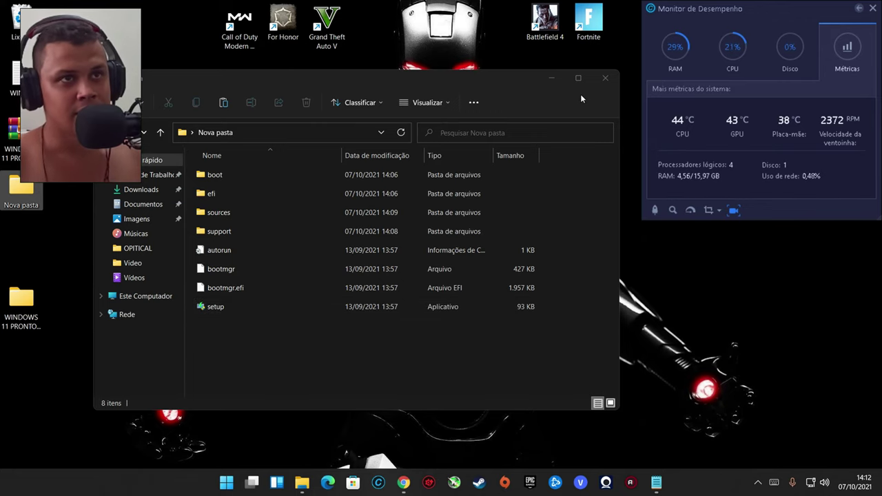
left_click(551, 78)
Step: Examine the taskbar items and corner icons in the taskbar settings, and close the settings window
right_click(682, 485)
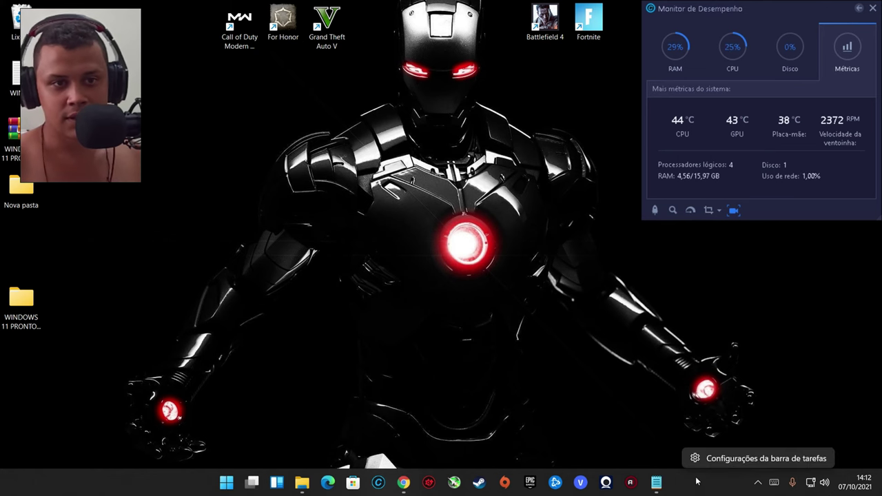
left_click(689, 457)
scroll(165, 186, "down", 1)
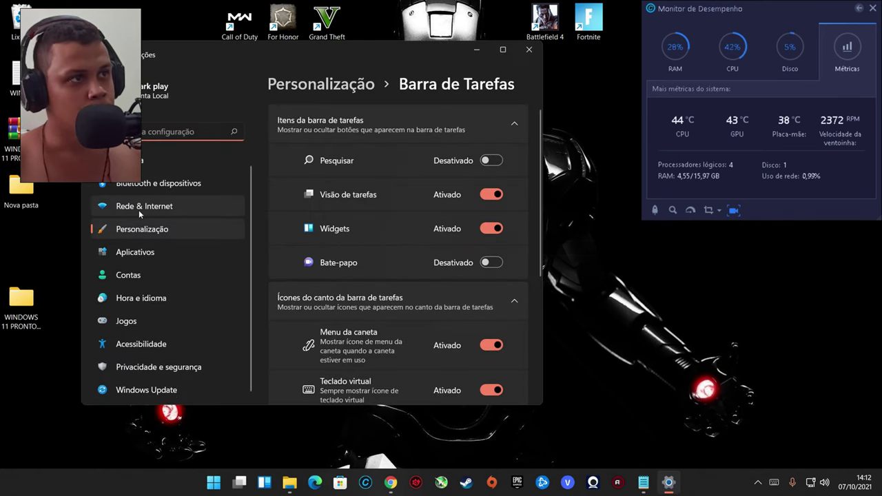
scroll(419, 319, "down", 3)
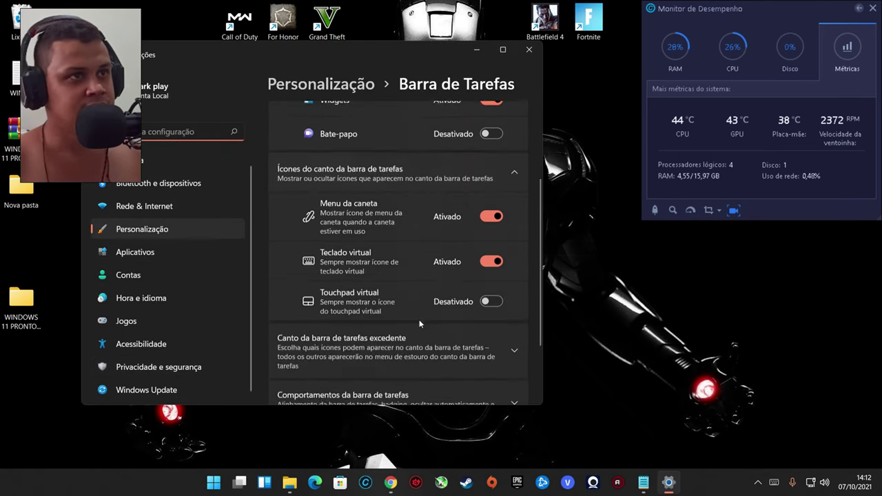
scroll(418, 324, "up", 2)
scroll(169, 269, "up", 1)
scroll(285, 156, "up", 2)
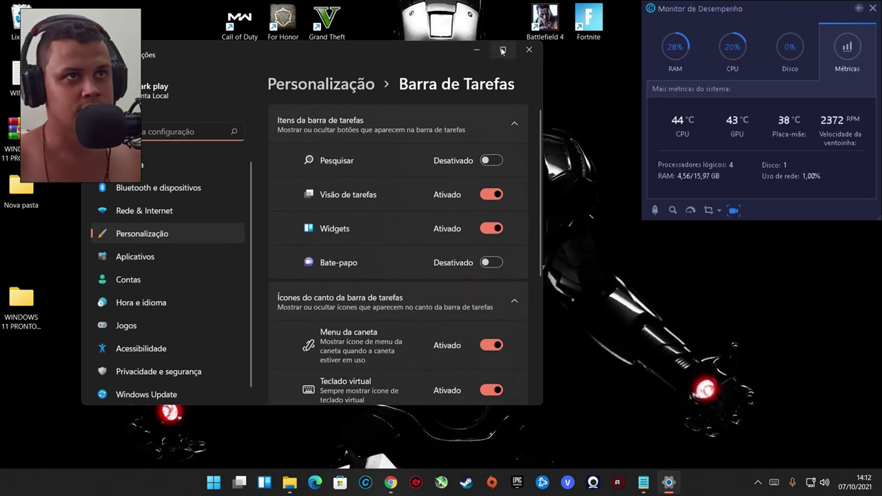
left_click(529, 49)
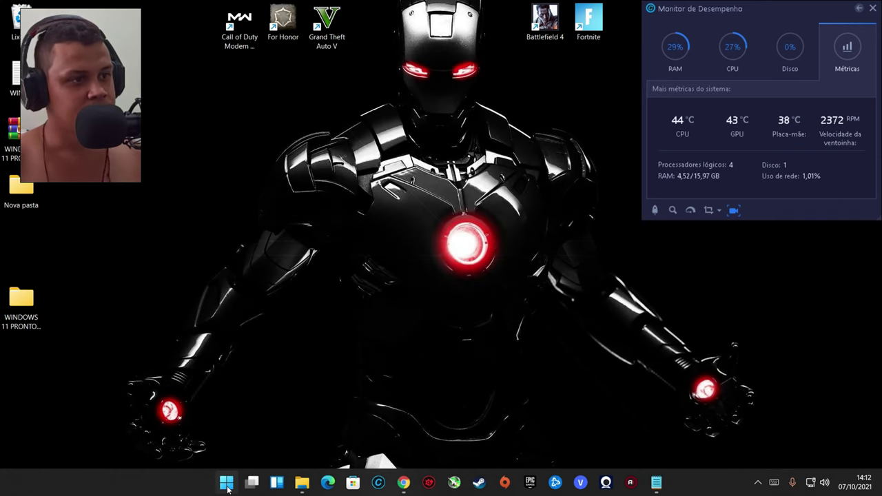
Step: Look through the full list of installed apps in the Start menu and close it
left_click(227, 482)
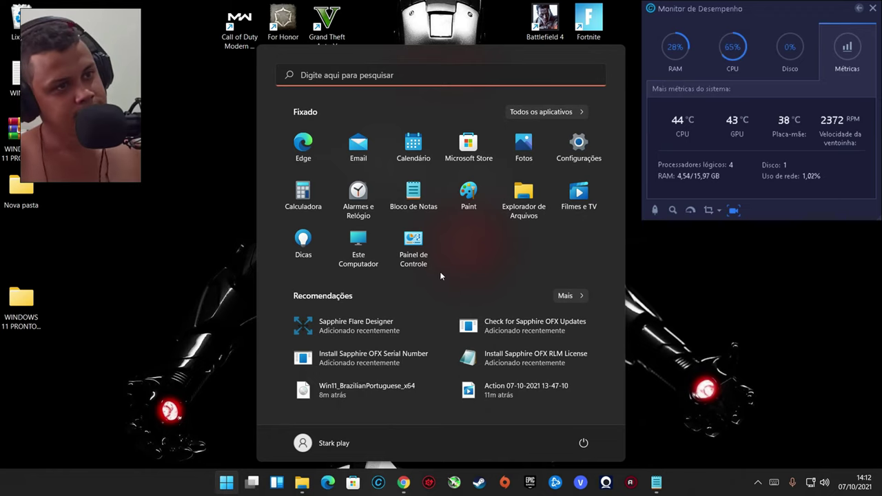
left_click(548, 111)
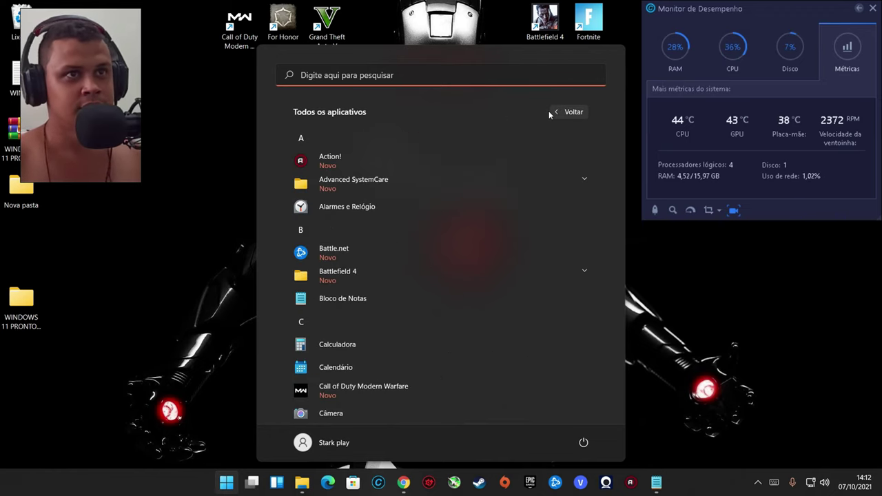
scroll(472, 258, "down", 10)
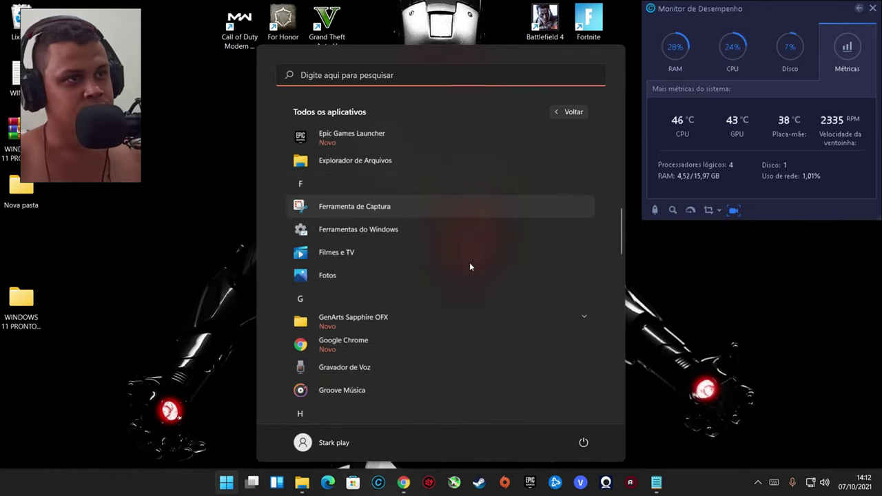
scroll(482, 262, "down", 10)
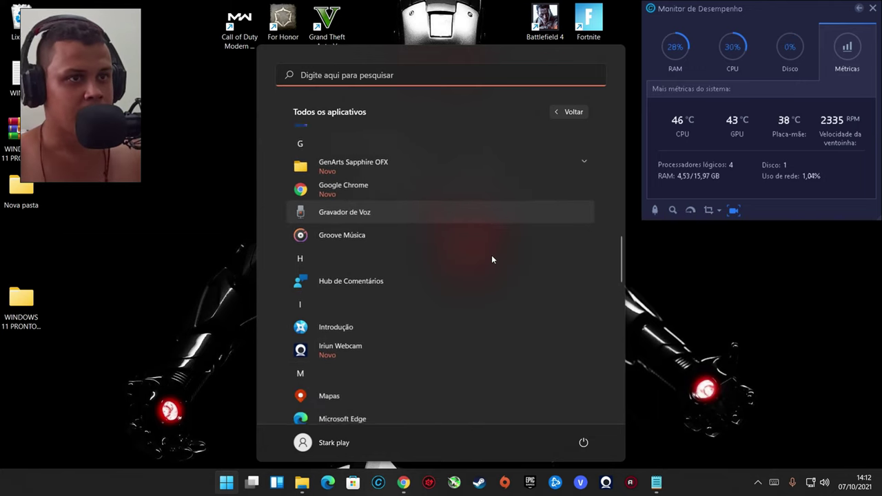
scroll(491, 259, "down", 6)
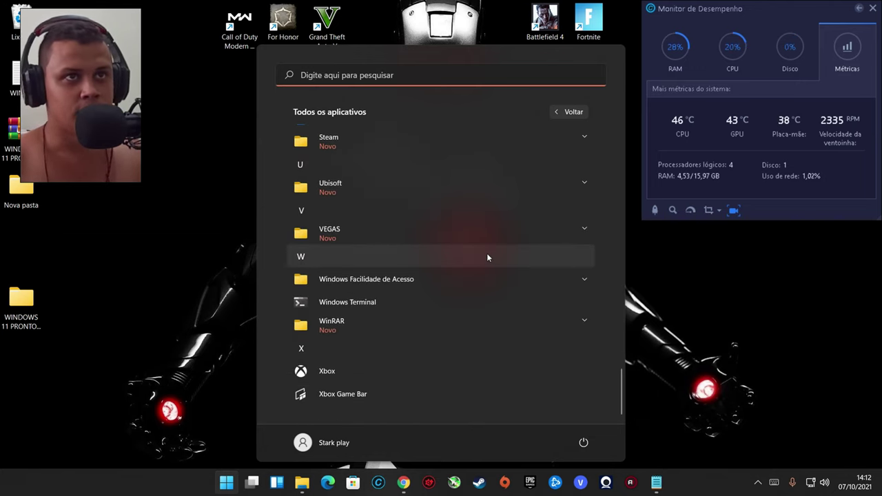
left_click(632, 347)
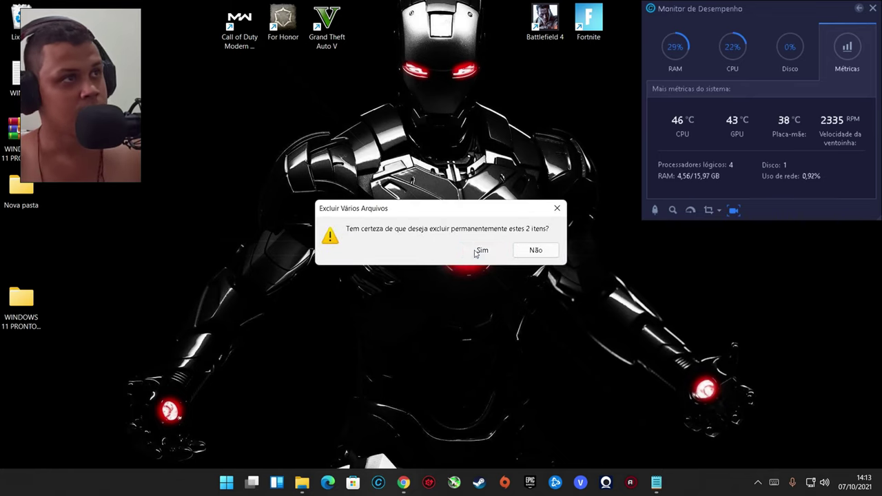
Step: Confirm the permanent deletion of the two items
left_click(480, 250)
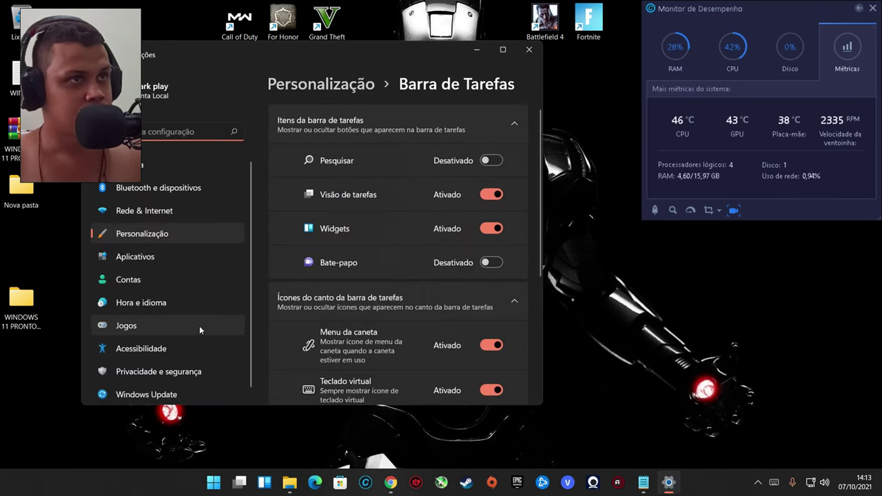
Step: Check for updates on the Windows Update page of the system settings
left_click(156, 388)
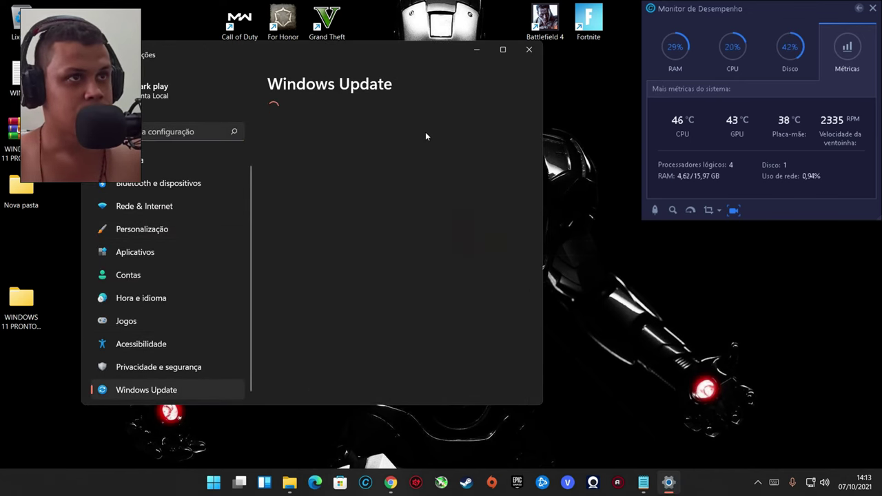
left_click(378, 160)
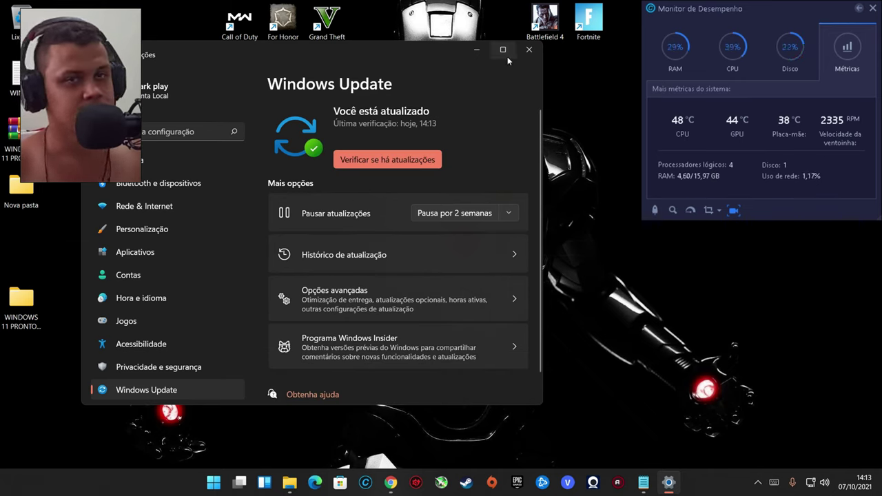
mouse_move(505, 55)
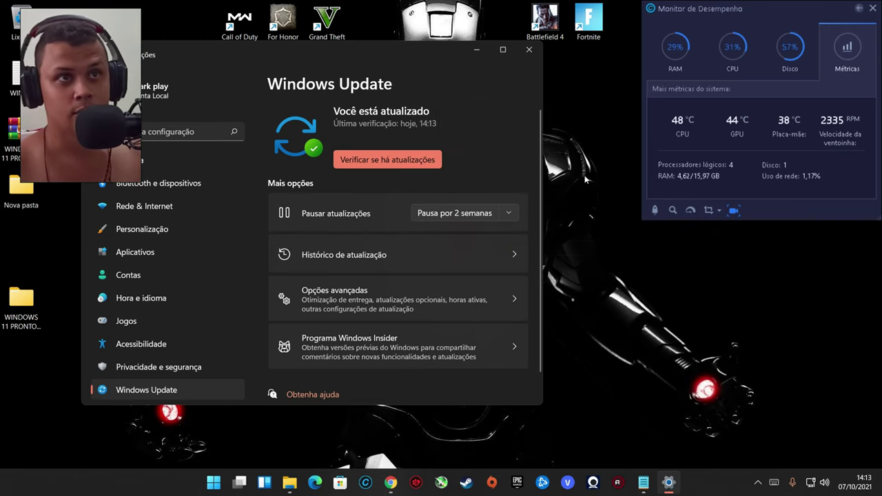